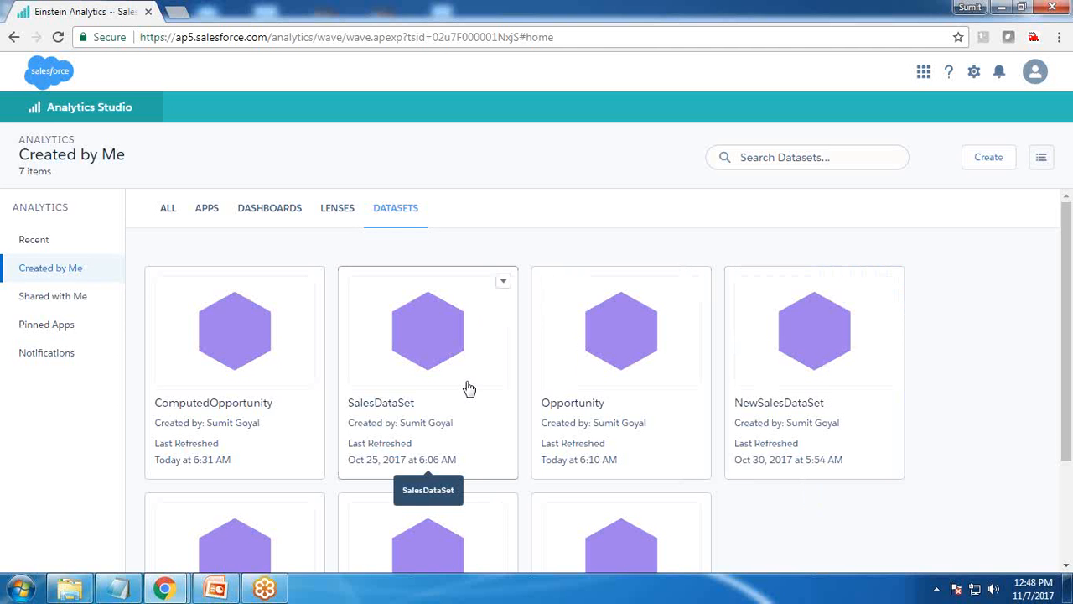
Create a dashboard from the Blank Dashboard in the Dashboard Designer template.
click(990, 159)
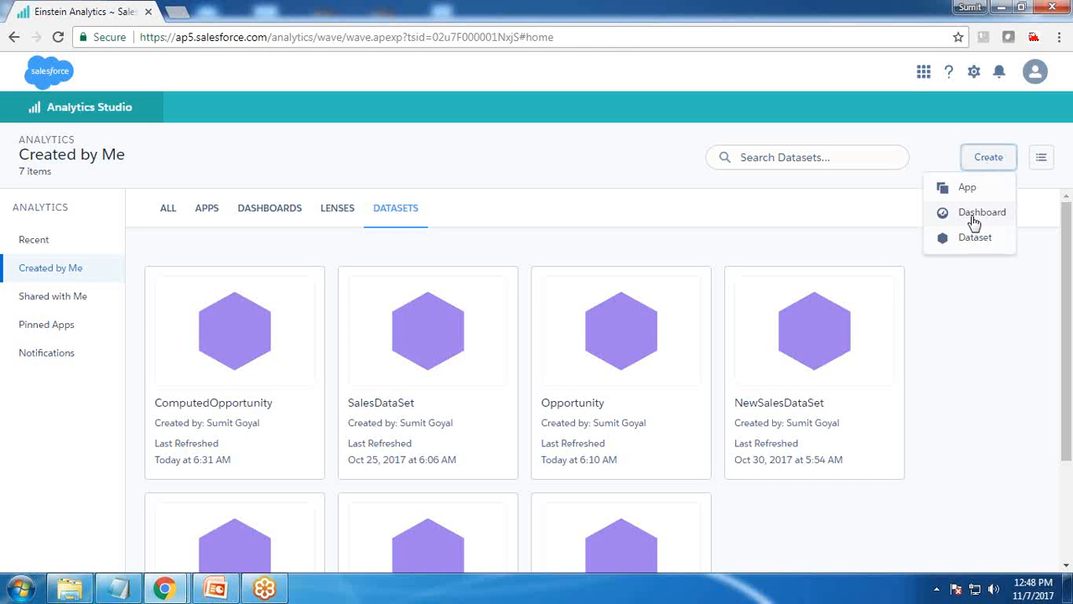
click(979, 217)
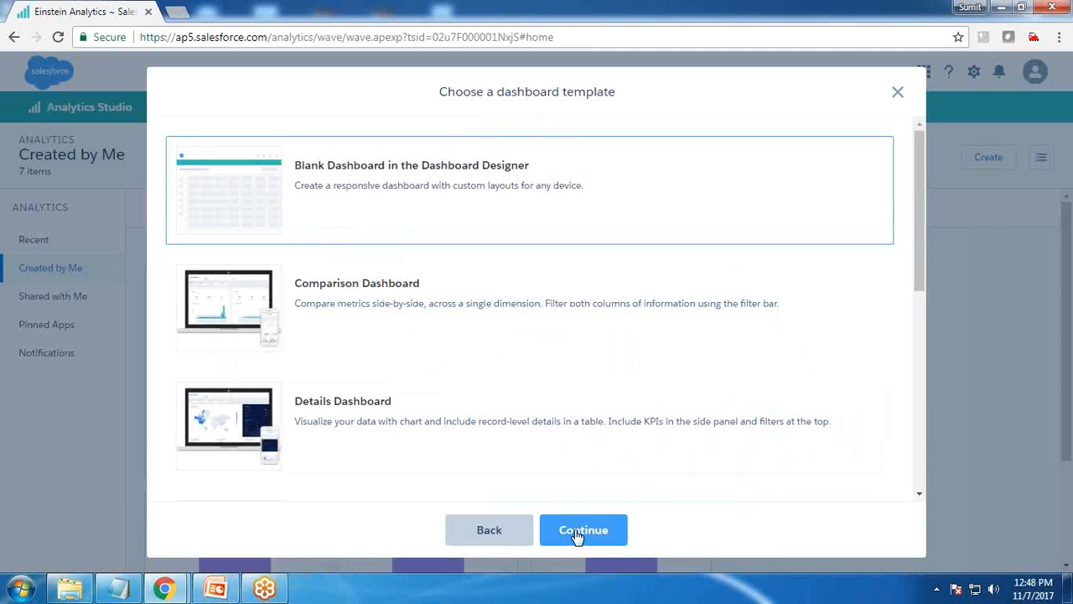
click(577, 531)
Create a step from SalesDataSet that shows Count of Rows grouped by Region.
click(898, 203)
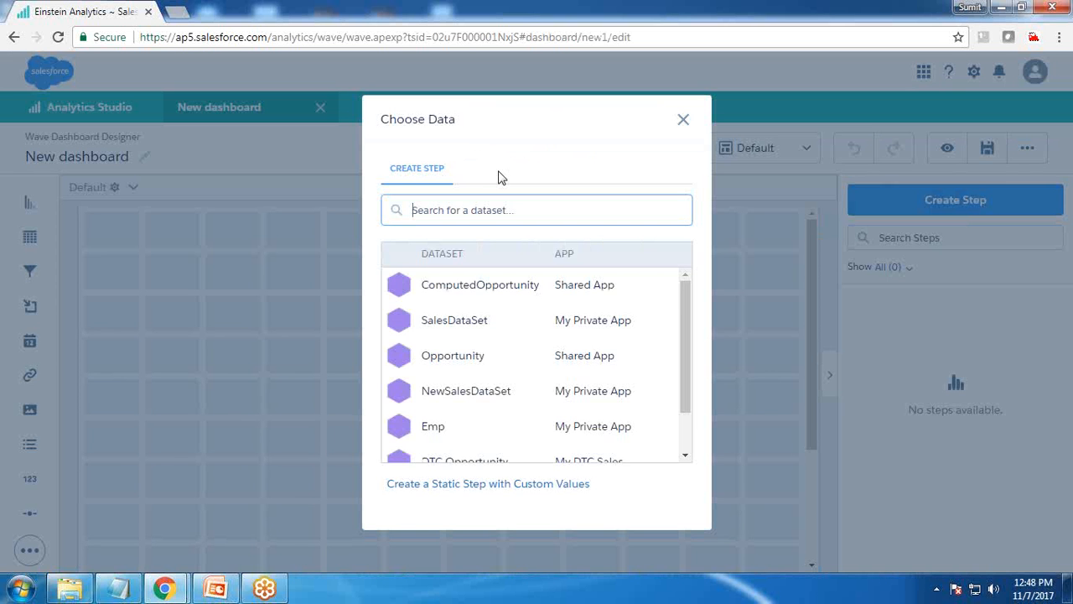
click(449, 323)
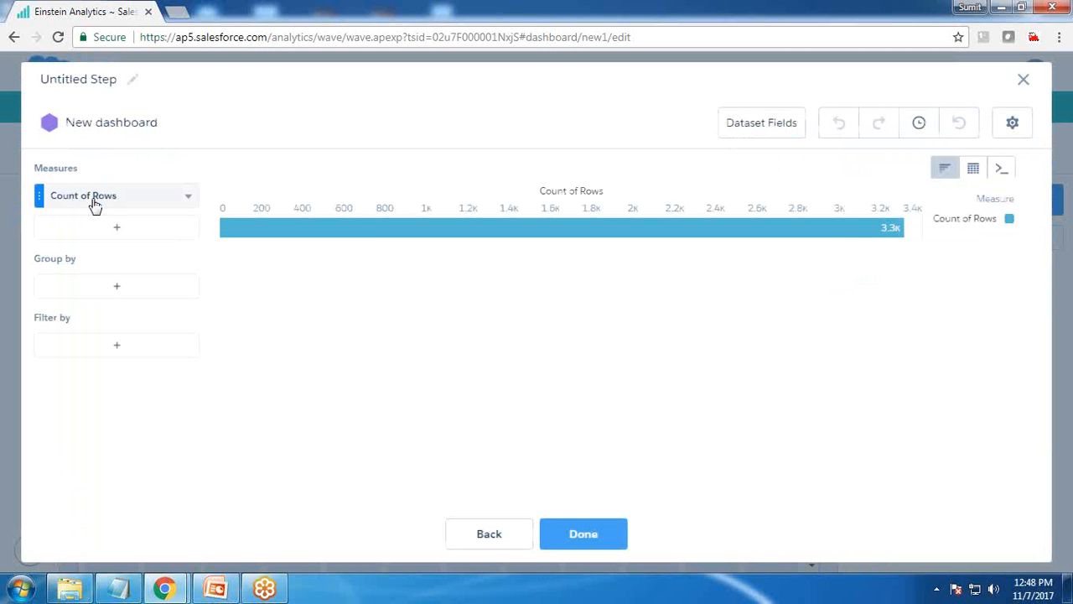
click(122, 291)
scroll(302, 478, down, 2)
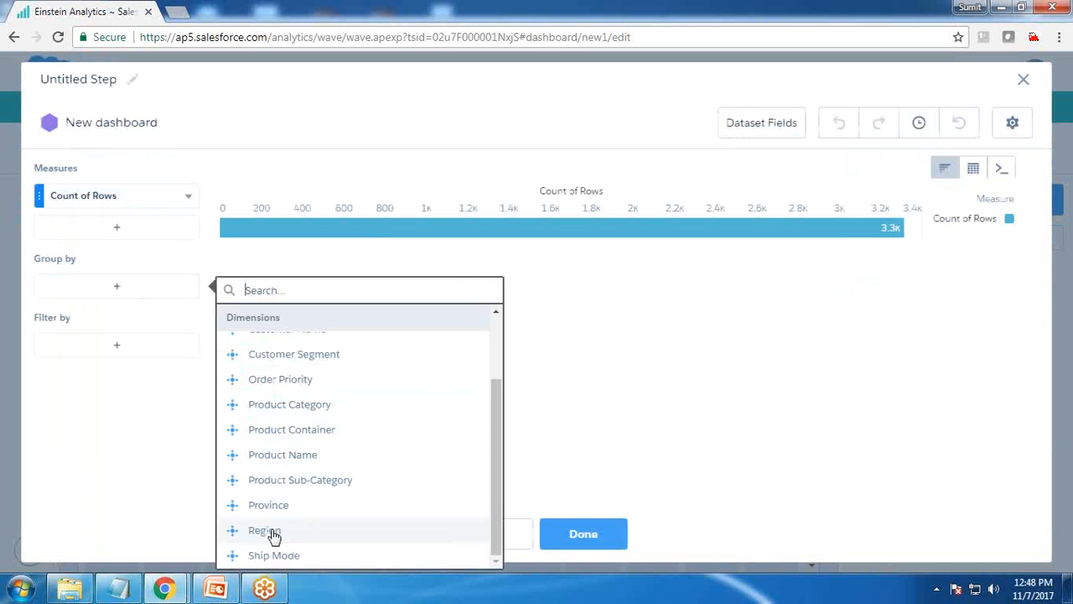
click(276, 532)
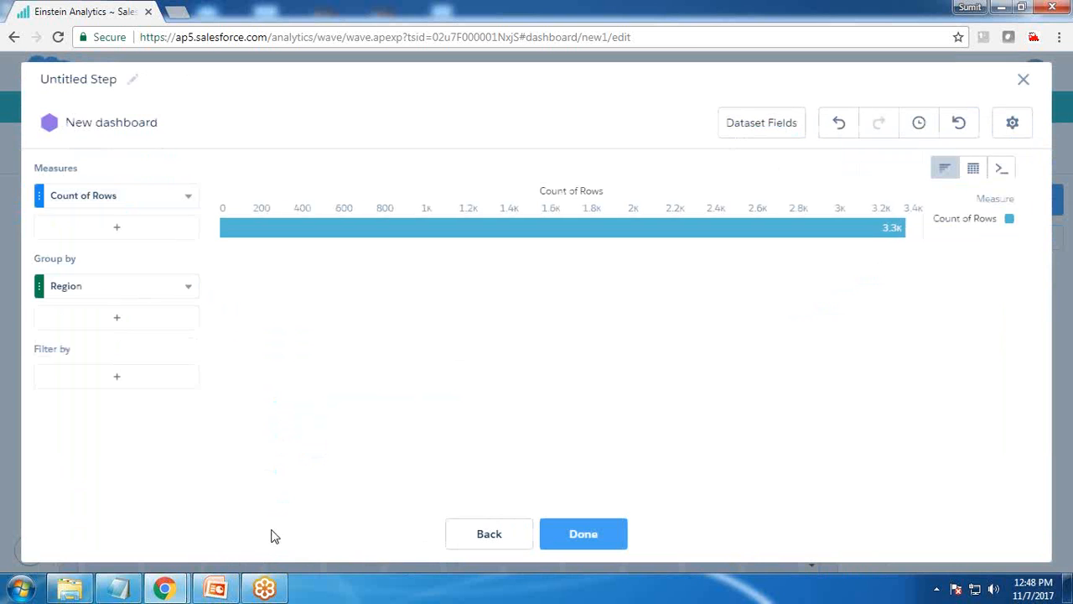
click(585, 535)
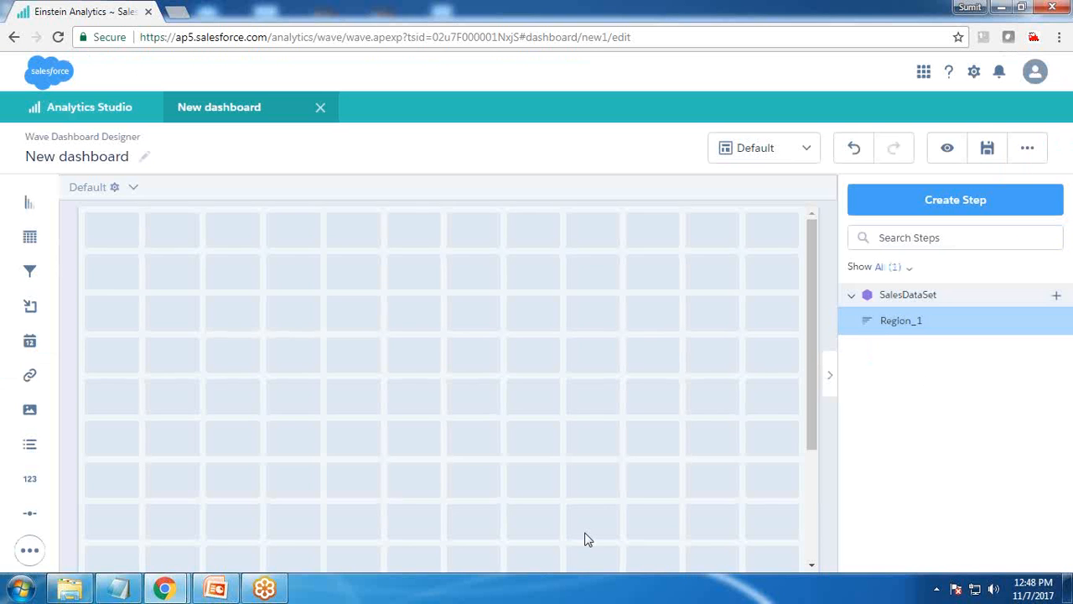
Place the Region_1 step as a chart in the canvas's upper-left corner, sized 6 columns by 6 rows.
drag(891, 327, 225, 363)
drag(260, 455, 436, 562)
drag(290, 470, 289, 347)
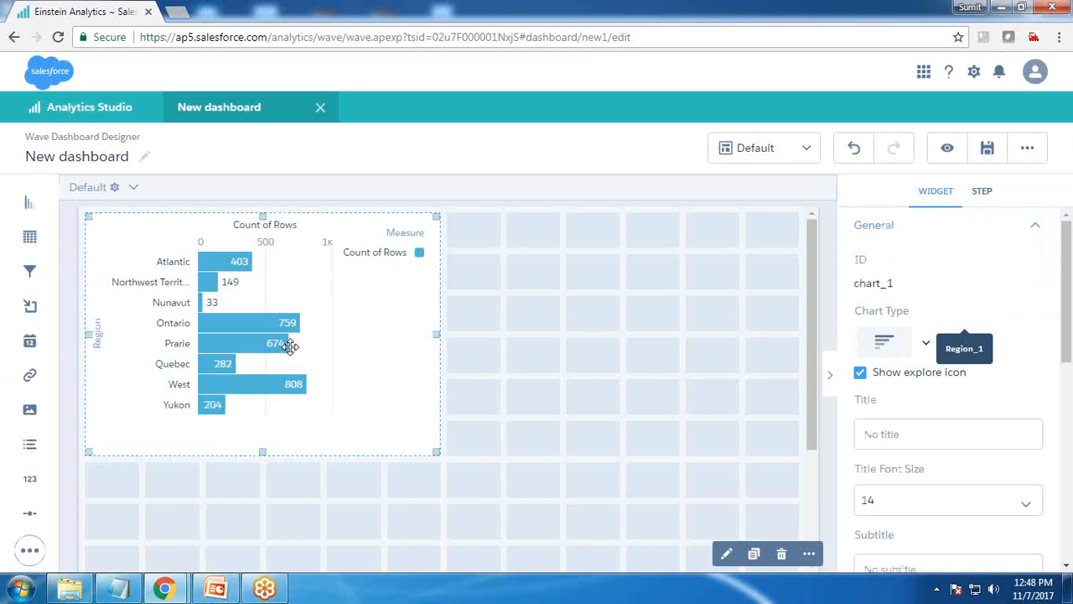
click(522, 374)
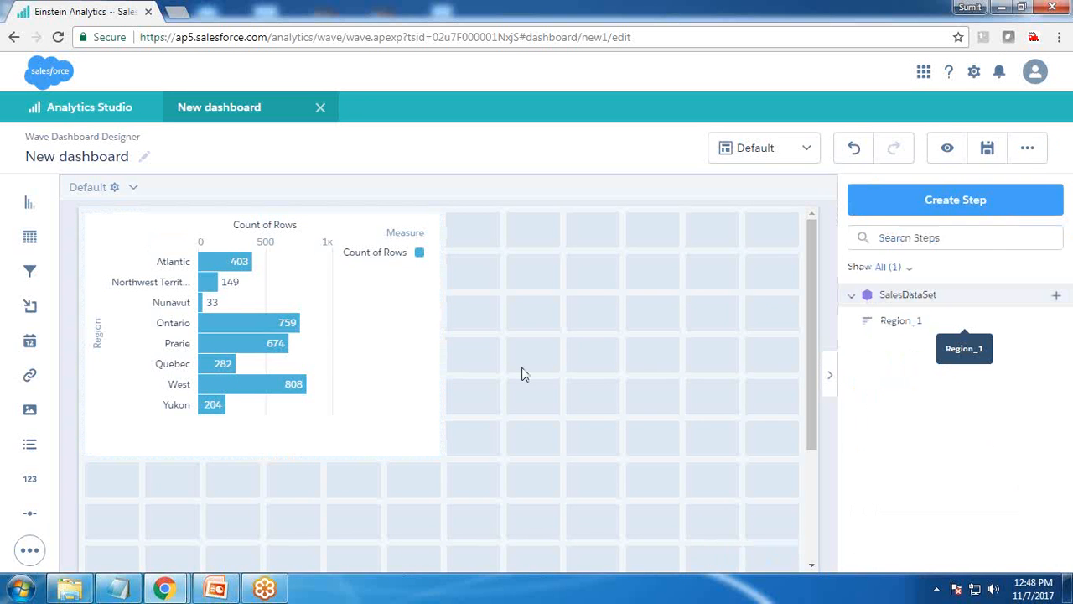
Examine the dashboard's JSON down to its datasets section and return to the designer.
scroll(367, 417, down, 20)
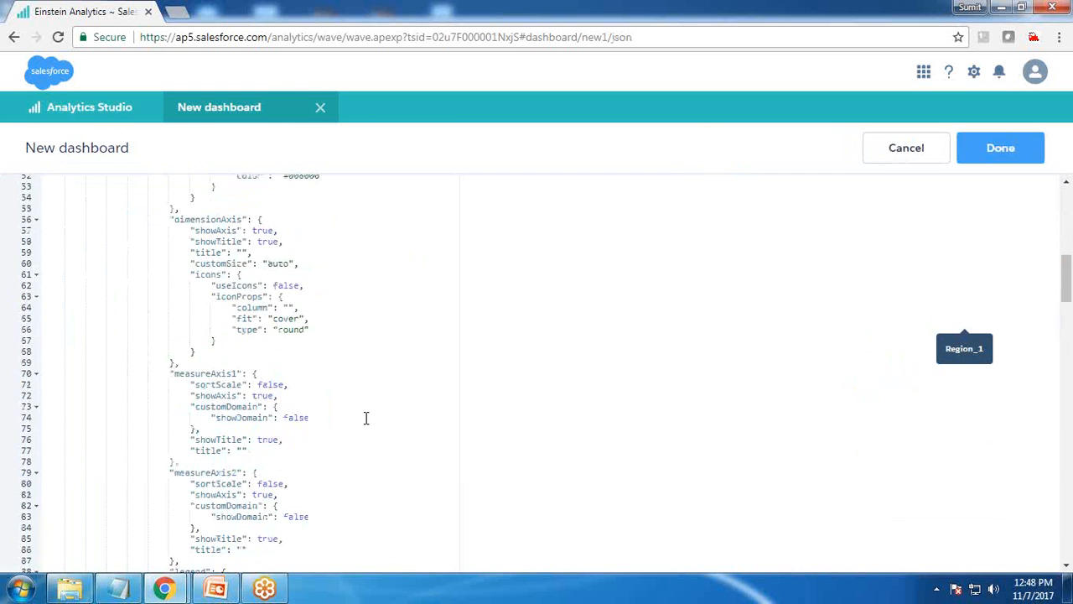
scroll(364, 423, down, 8)
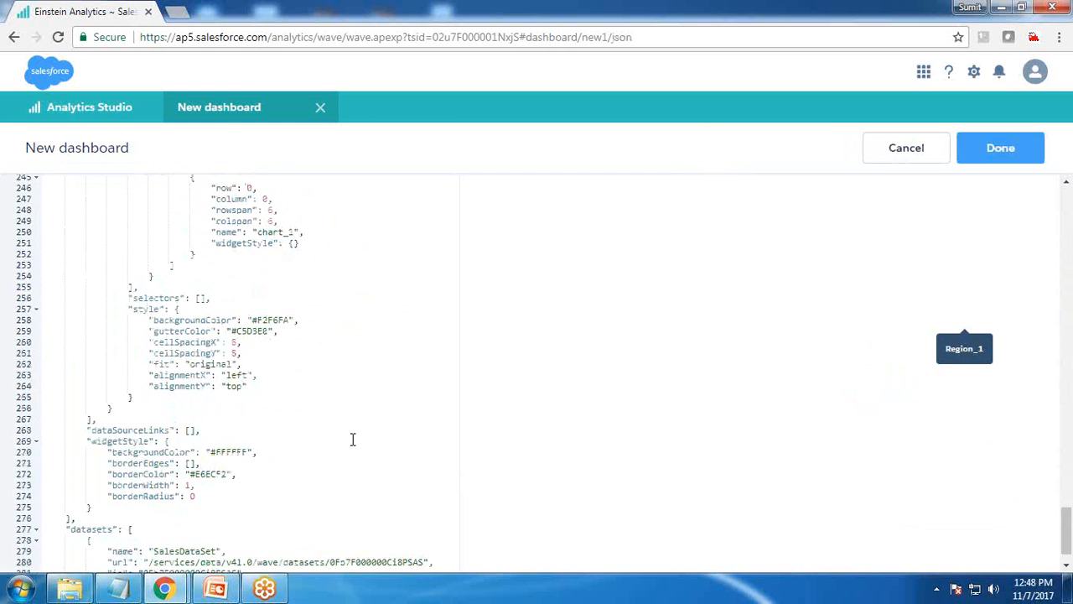
drag(147, 512, 218, 511)
drag(144, 534, 237, 534)
click(1041, 136)
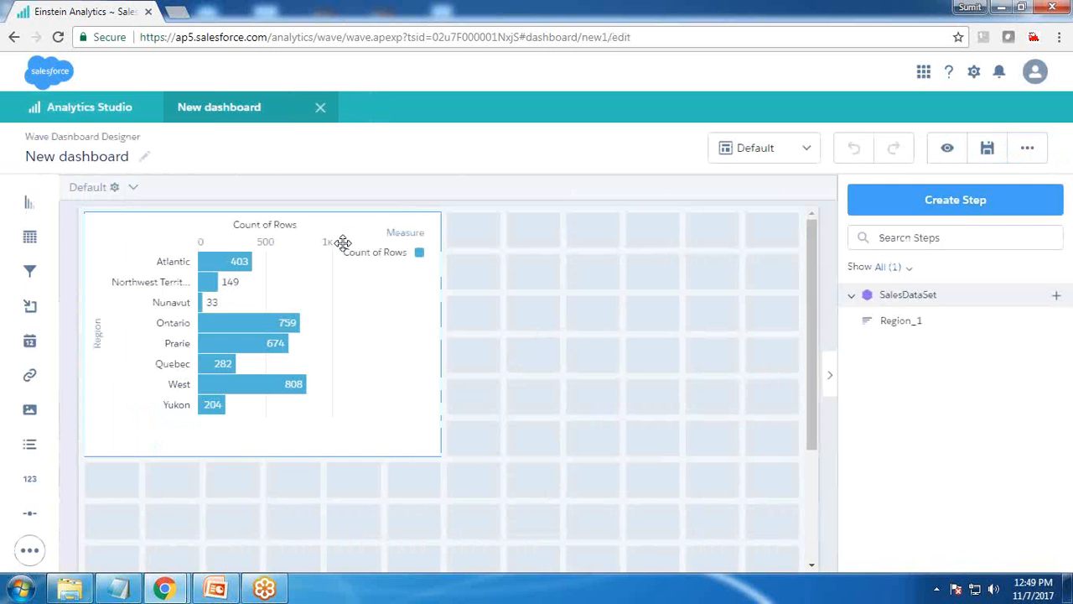
Move the Count of Rows chart down by two grid rows.
drag(309, 261, 316, 335)
key(Escape)
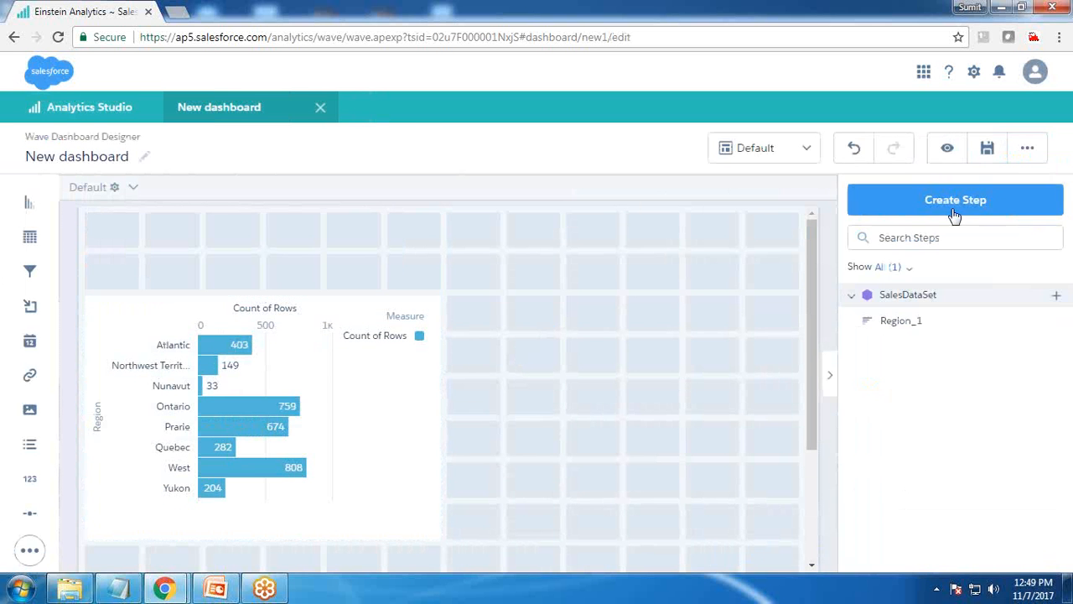
Start a new step from the NewSalesDataSet dataset and label it NewSalesDataSets.
click(955, 210)
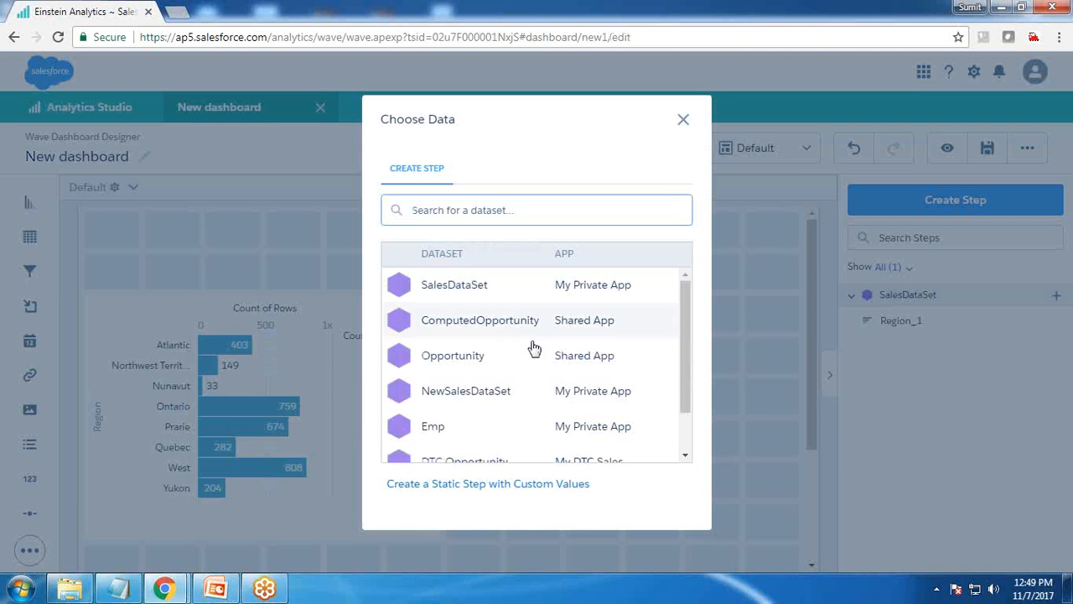
click(472, 397)
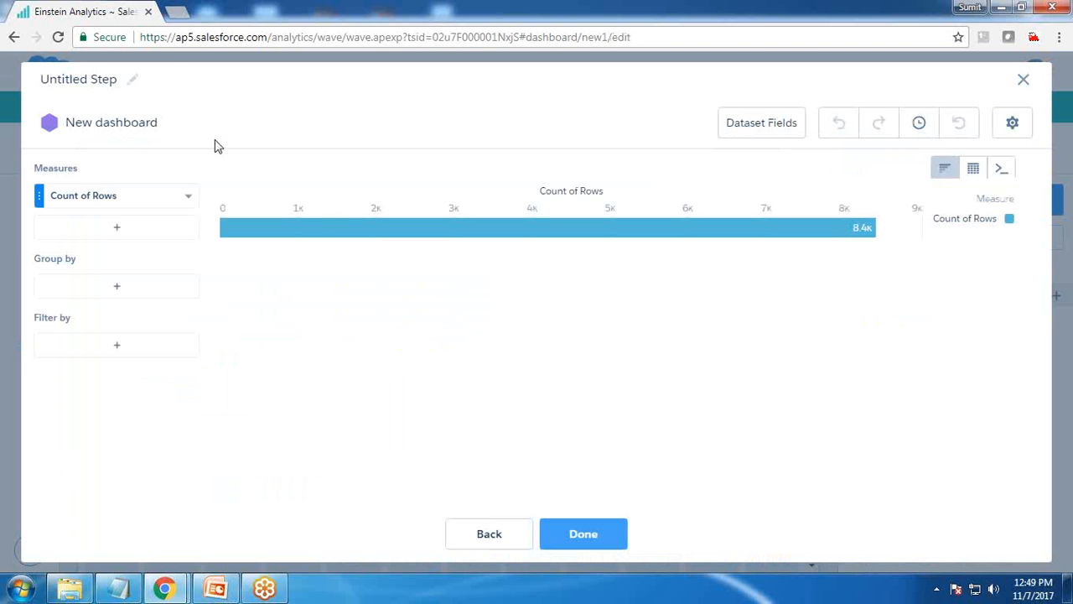
click(119, 78)
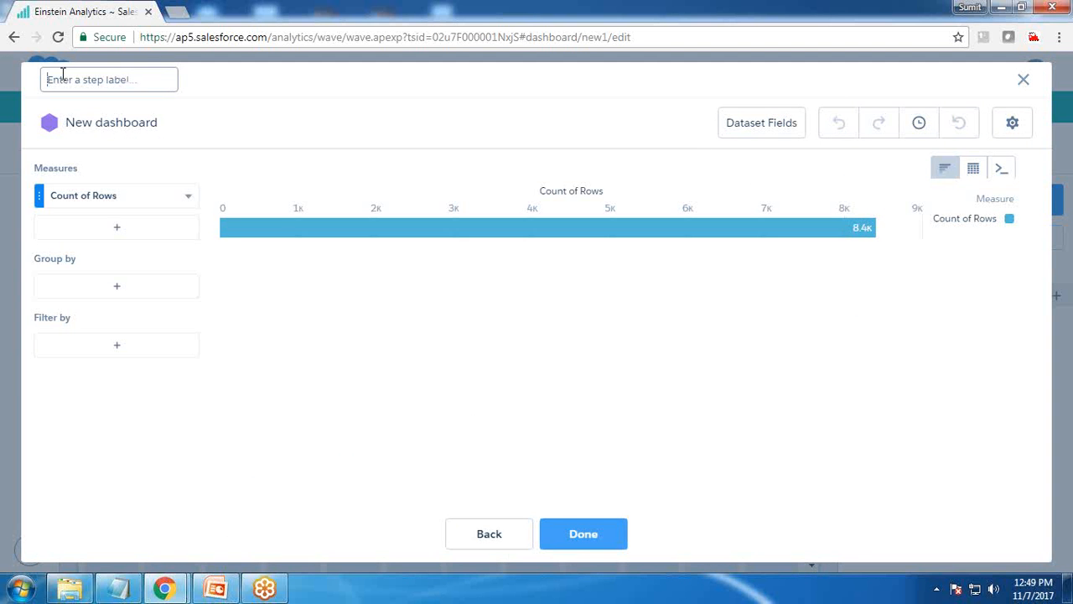
text(NewSalesDataSets)
Set the step's measure to Sum of Sales, group it by Region, and add it to the dashboard's steps.
click(93, 204)
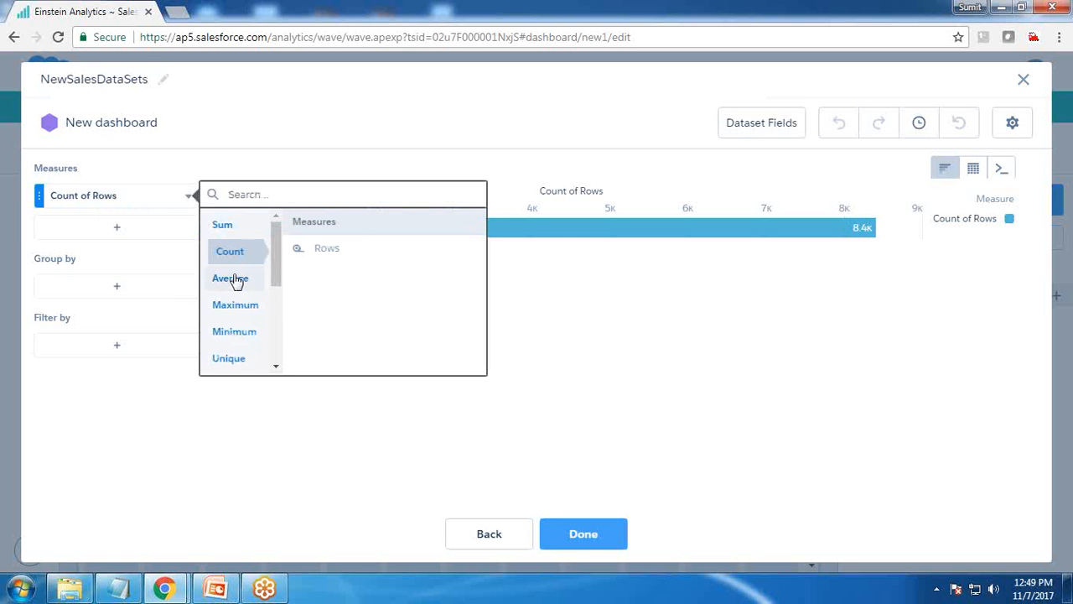
click(223, 232)
scroll(335, 318, down, 2)
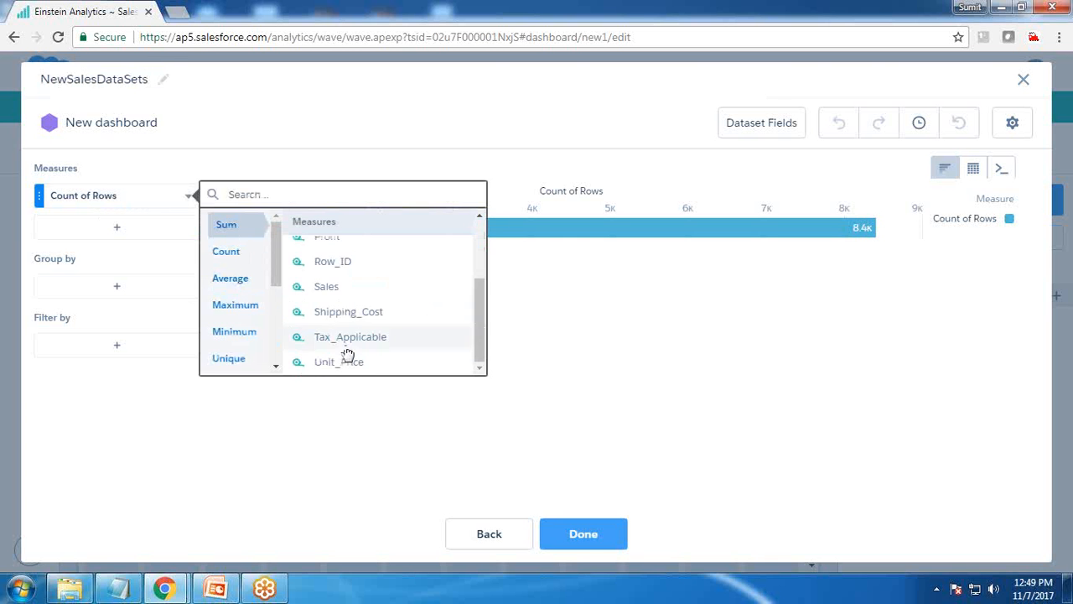
click(335, 287)
click(117, 287)
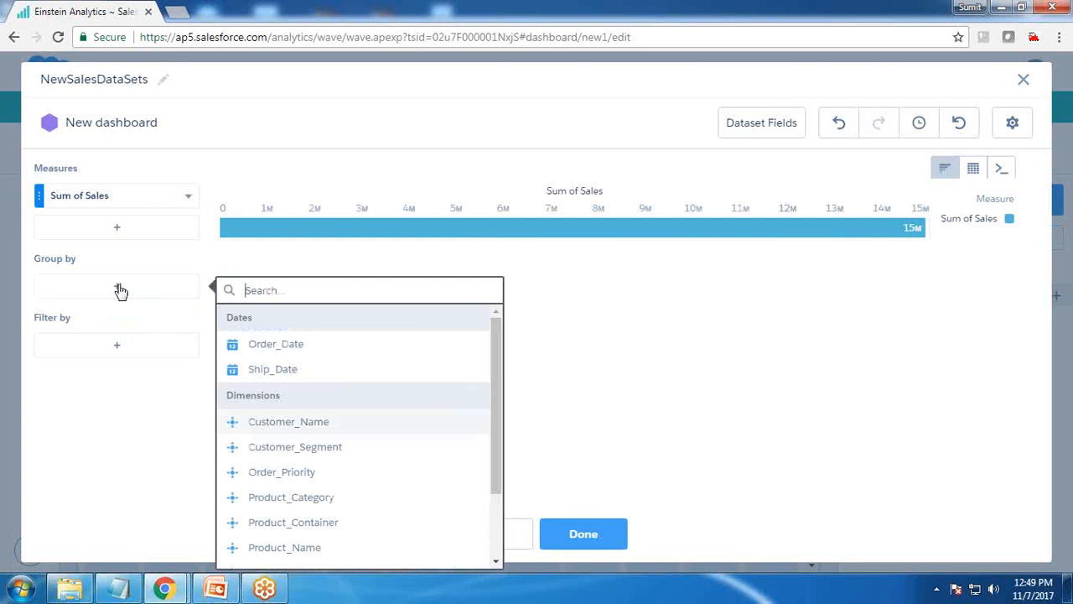
click(268, 533)
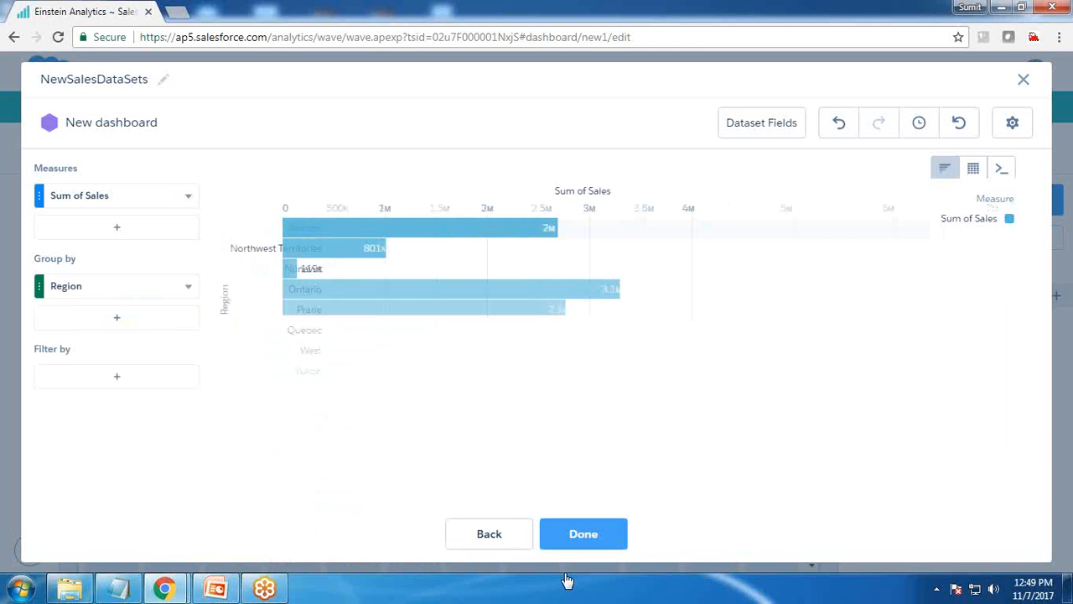
click(586, 535)
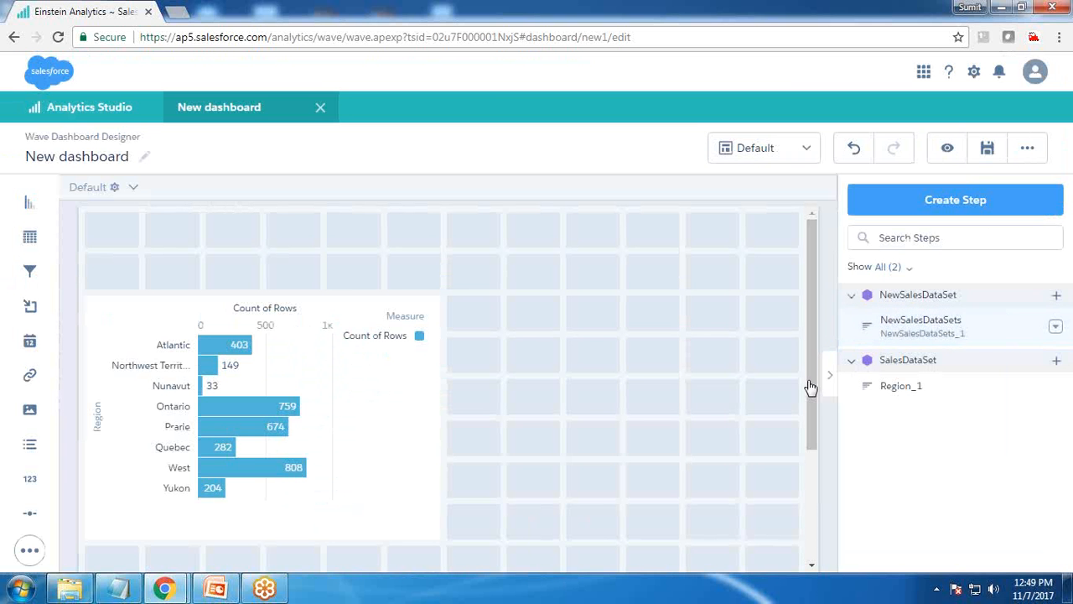
Place the NewSalesDataSets step as a chart beside the Count of Rows chart, sized 6 columns by 6 rows.
drag(923, 334, 658, 373)
drag(614, 410, 788, 529)
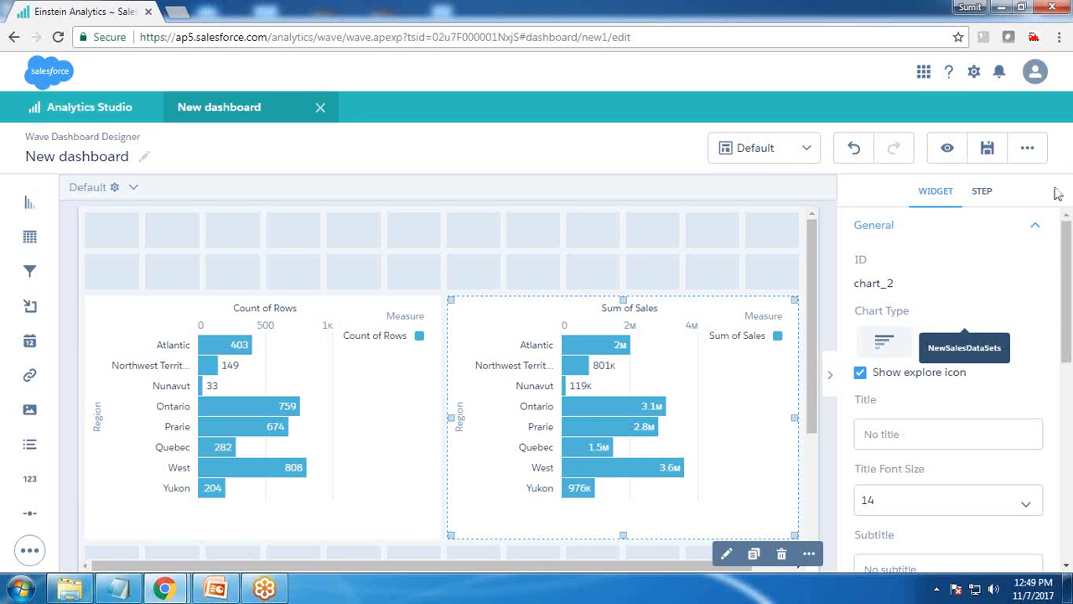
Hide the legend of the Count of Rows chart.
click(304, 366)
scroll(964, 468, down, 5)
scroll(963, 467, down, 2)
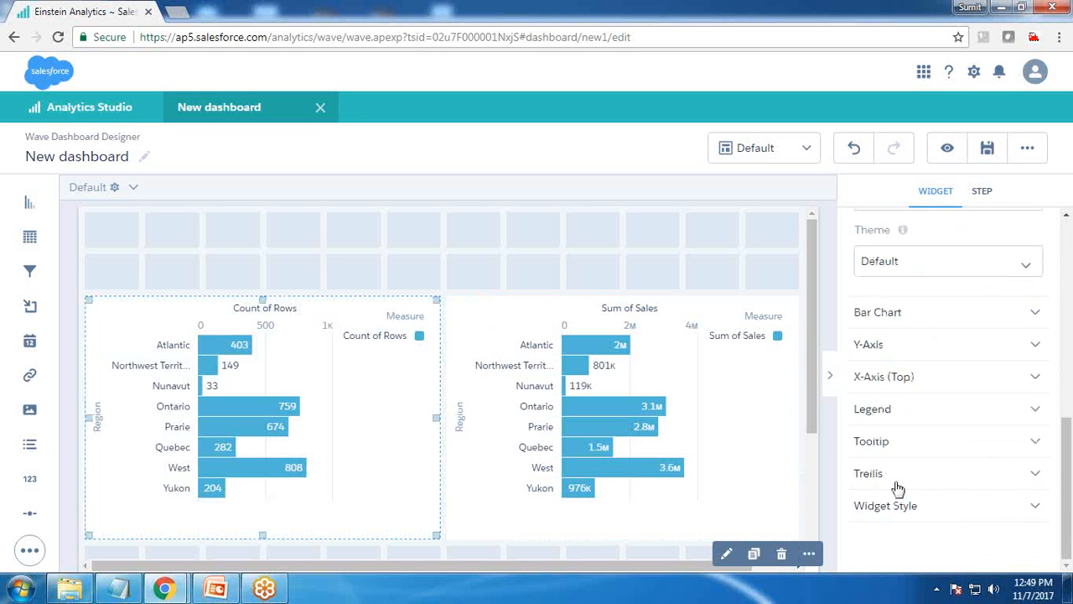
click(889, 410)
click(864, 440)
Hide the legend of the Sum of Sales chart.
click(674, 389)
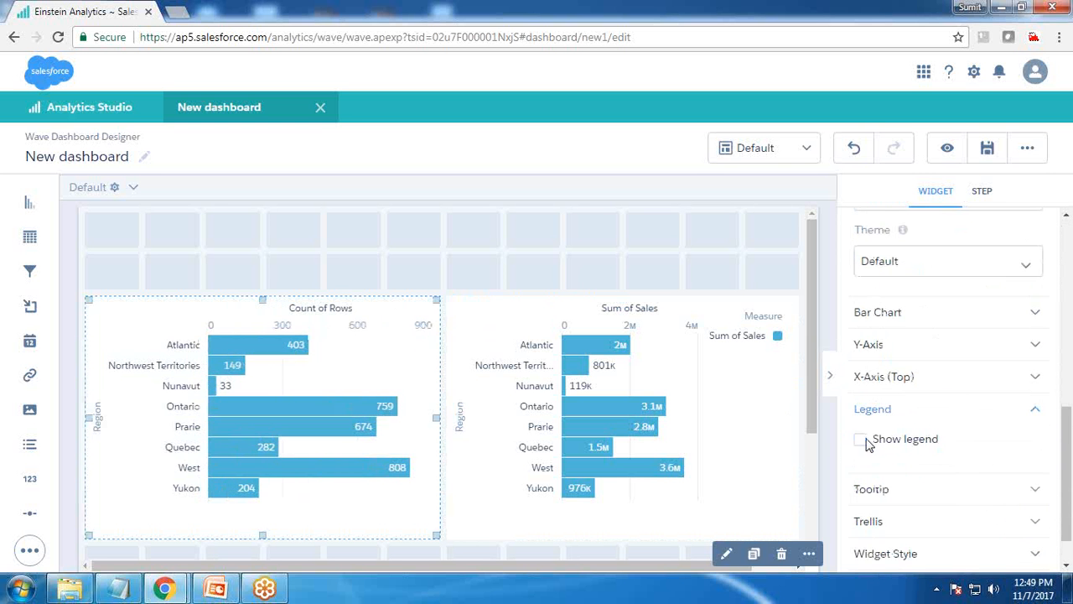
click(876, 414)
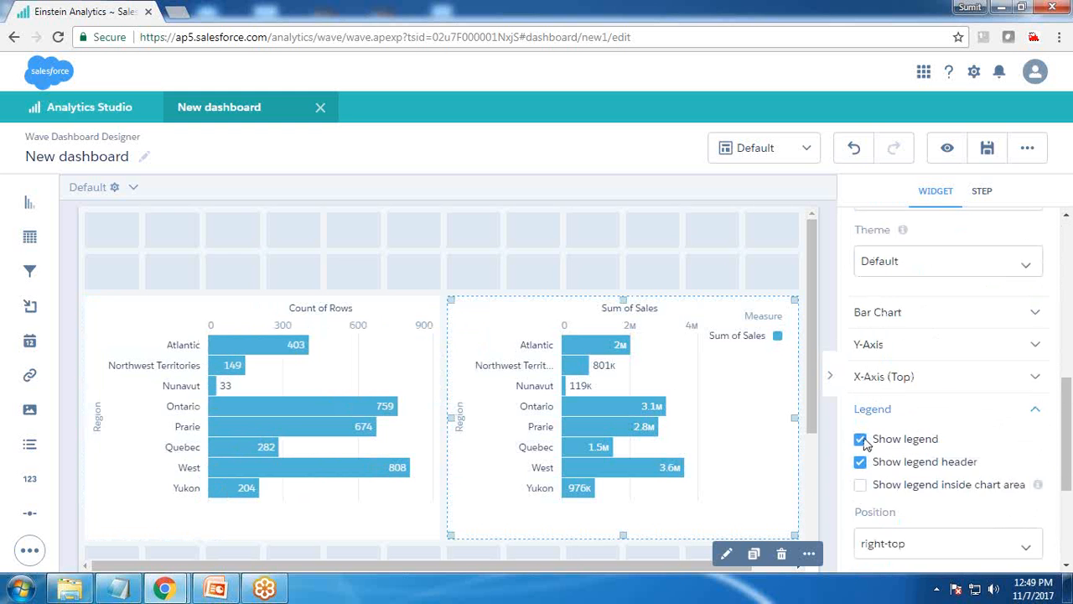
click(863, 441)
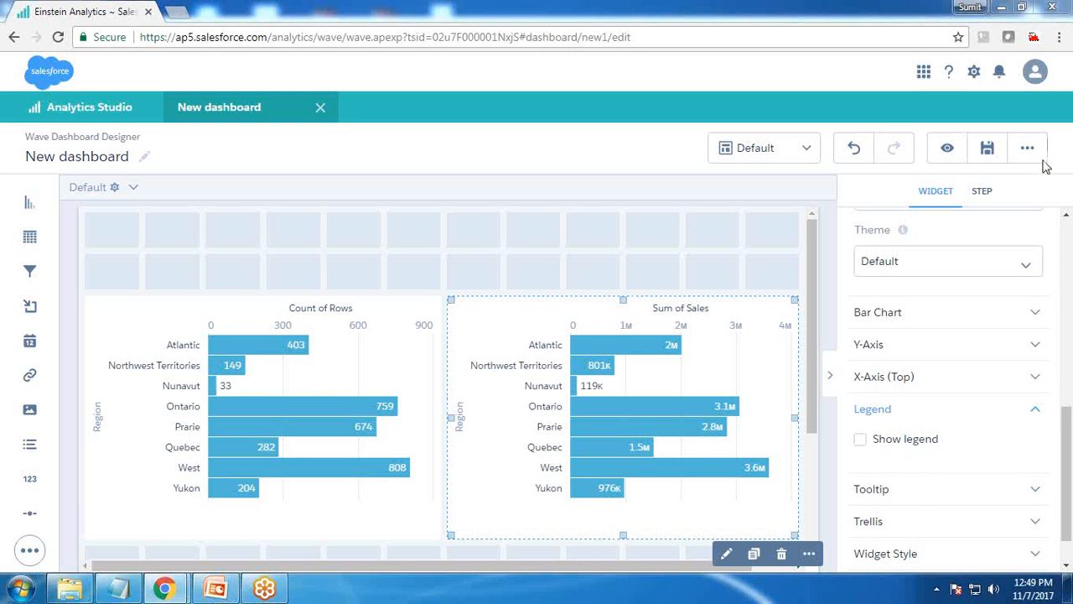
Preview the dashboard and test whether selecting and clearing the Atlantic bar in each chart filters the other chart.
click(947, 149)
mouse_move(179, 325)
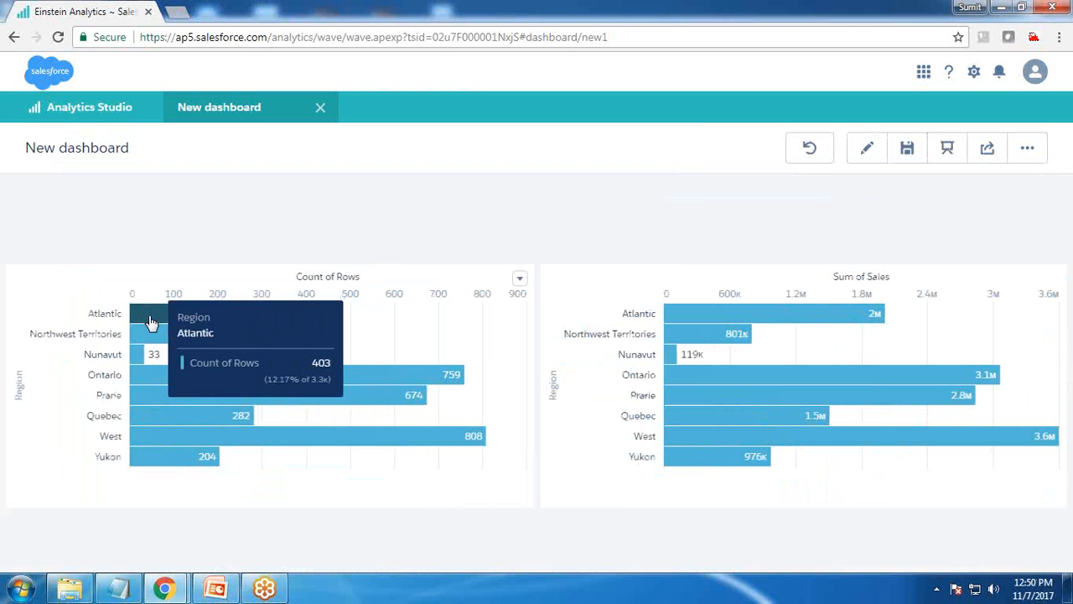
click(151, 321)
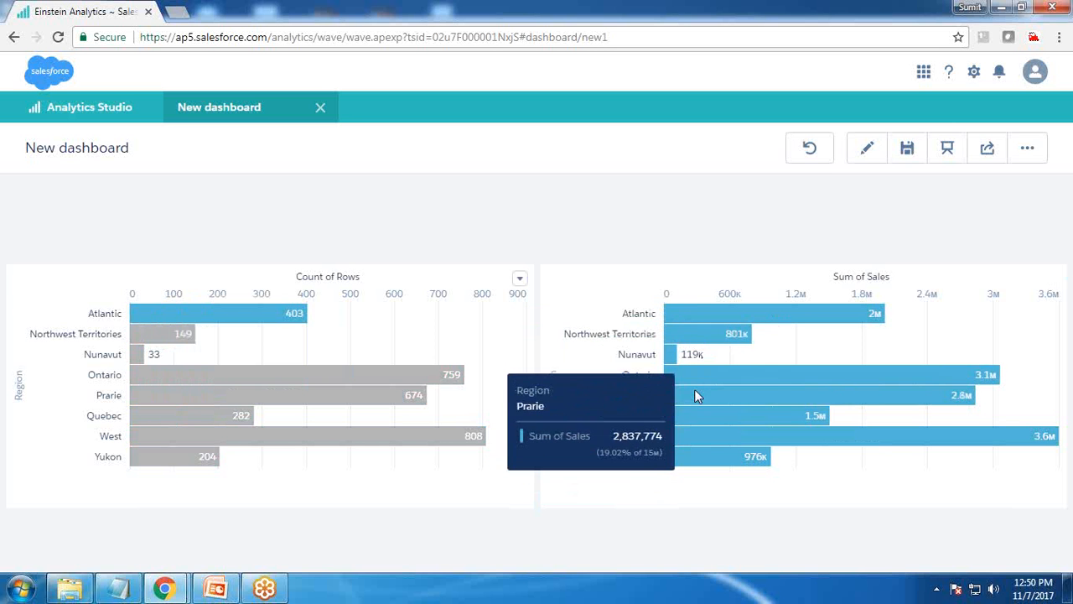
click(206, 312)
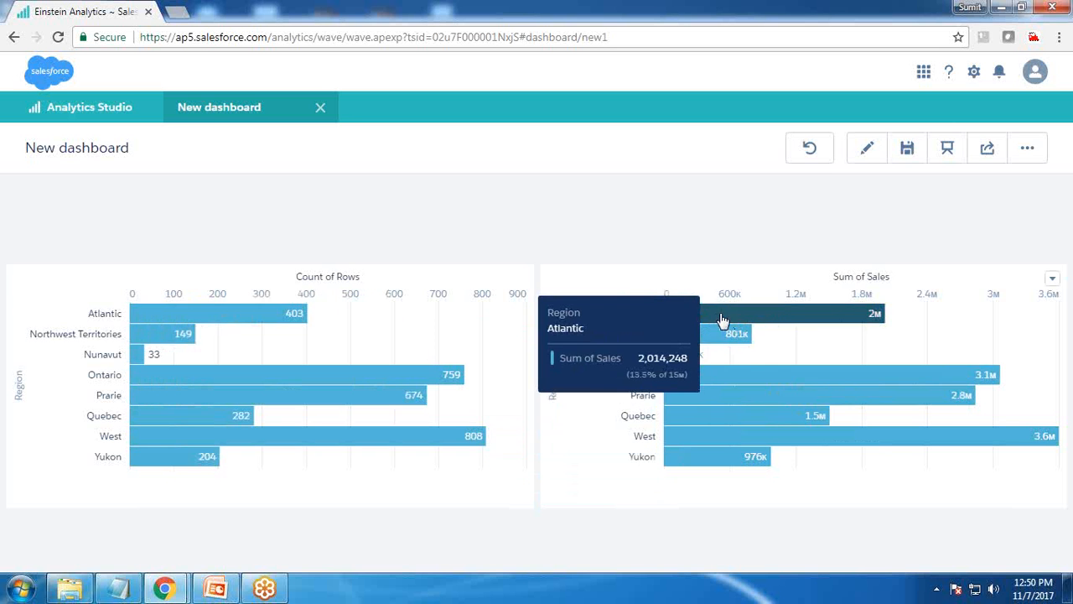
click(723, 321)
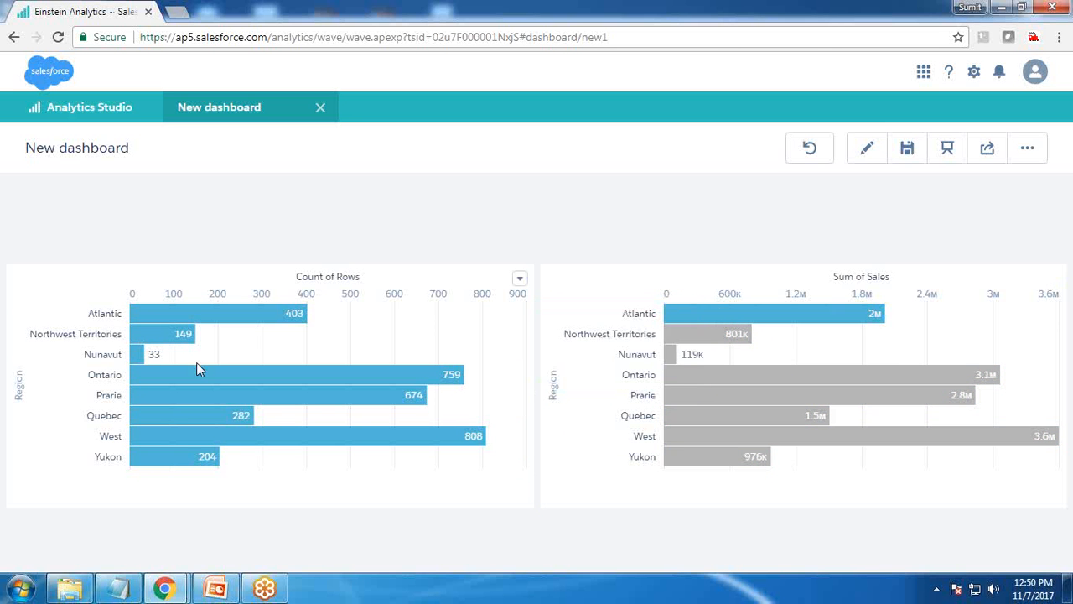
click(704, 322)
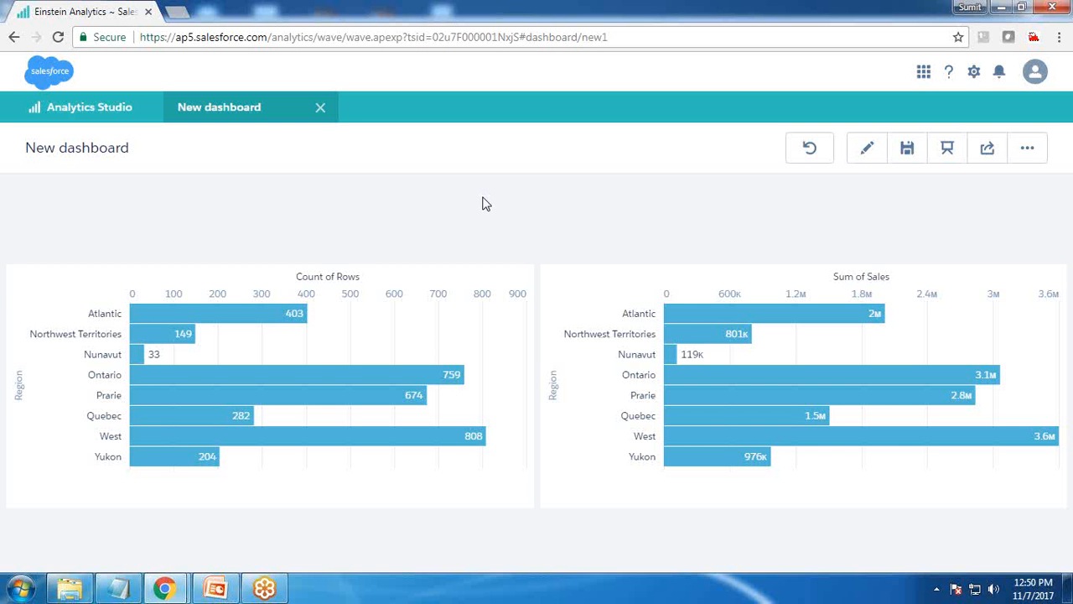
Open the dashboard's JSON from edit mode and examine the Region_1 step's dataset and facet settings, folding NewSalesDataSets_1, query and visualizationParameters.
click(868, 149)
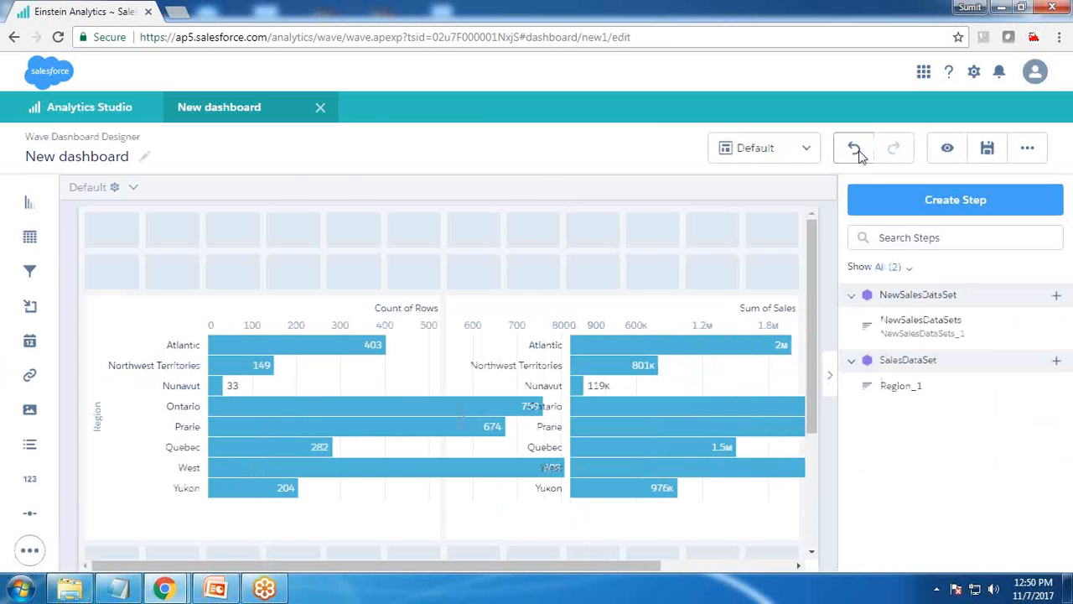
key(ctrl+e)
scroll(243, 356, up, 18)
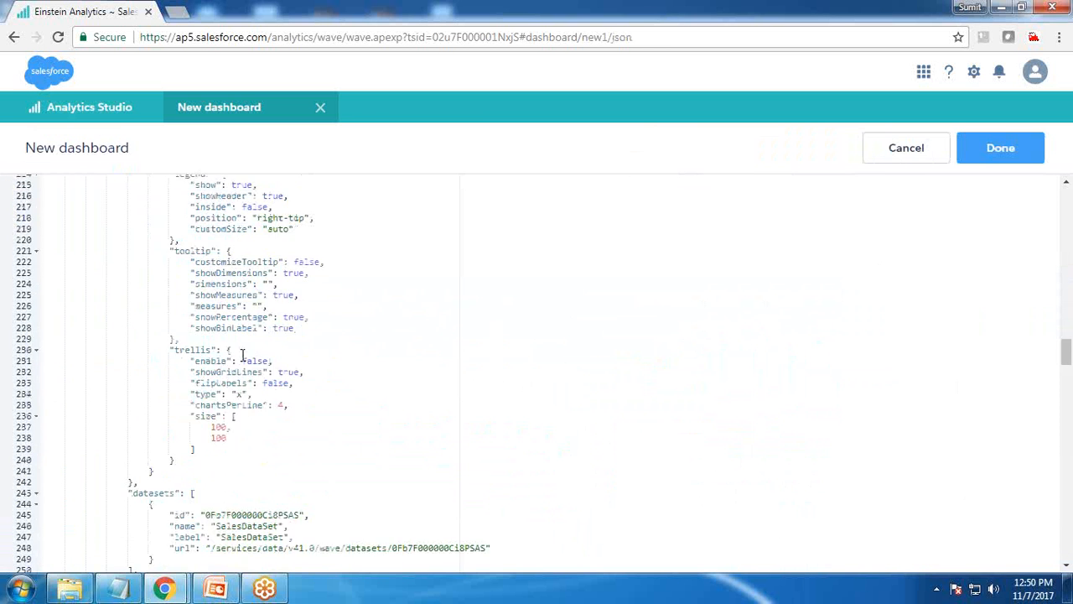
scroll(242, 356, up, 13)
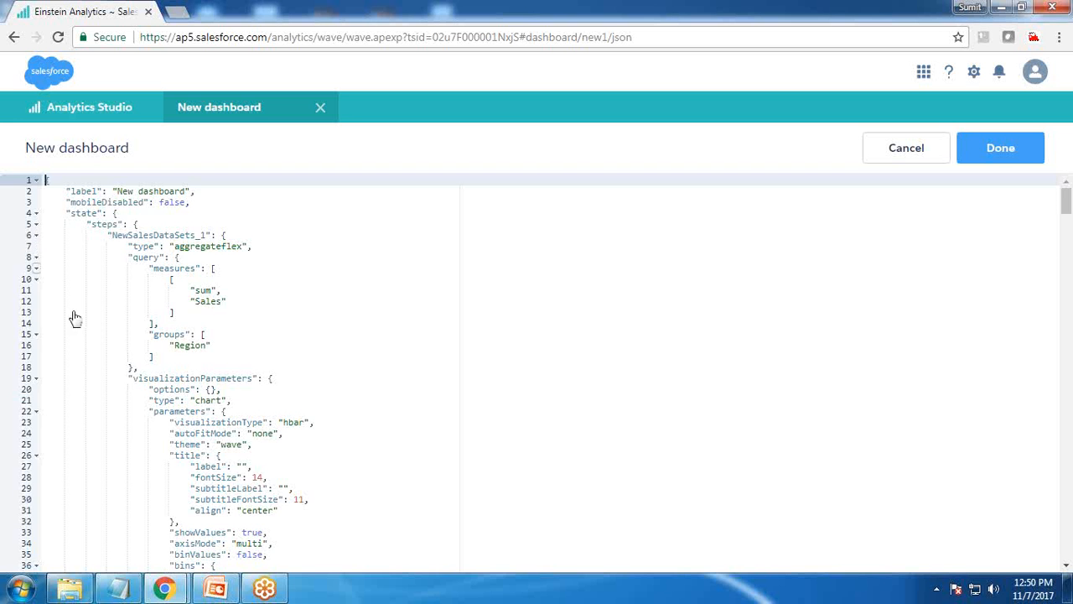
click(35, 236)
scroll(210, 409, down, 1)
scroll(211, 409, down, 3)
scroll(187, 391, up, 3)
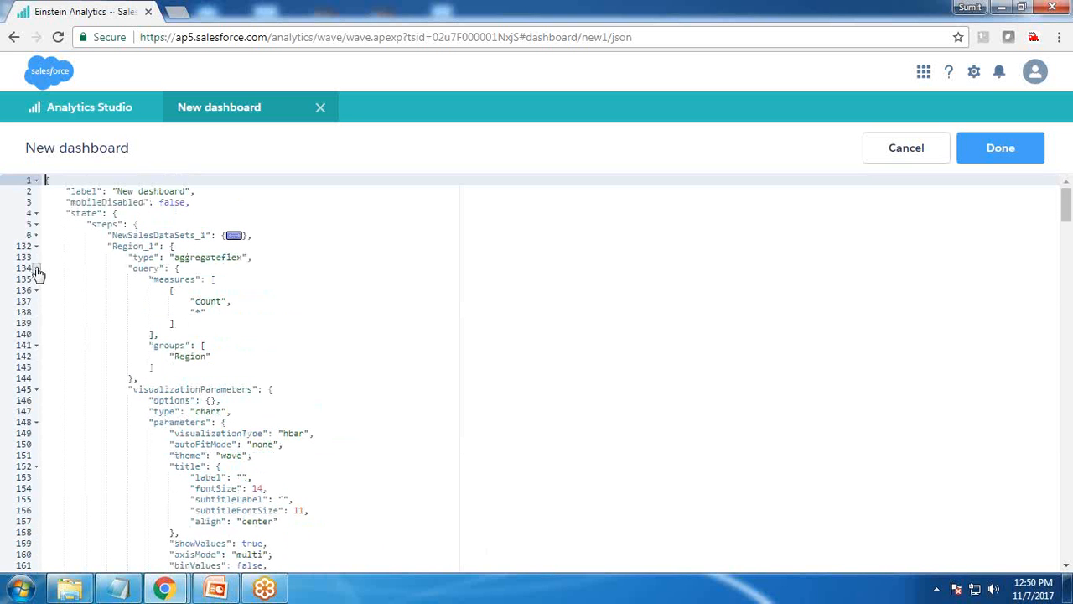
click(35, 269)
click(35, 279)
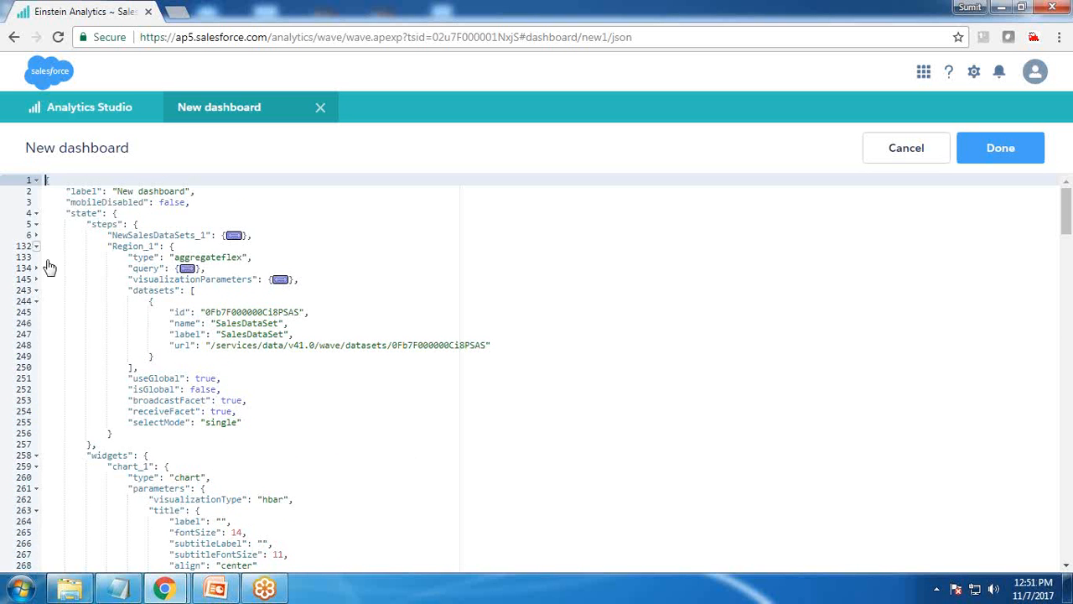
Expand the NewSalesDataSets_1 step in the JSON and examine its query and visualization parameters.
click(35, 247)
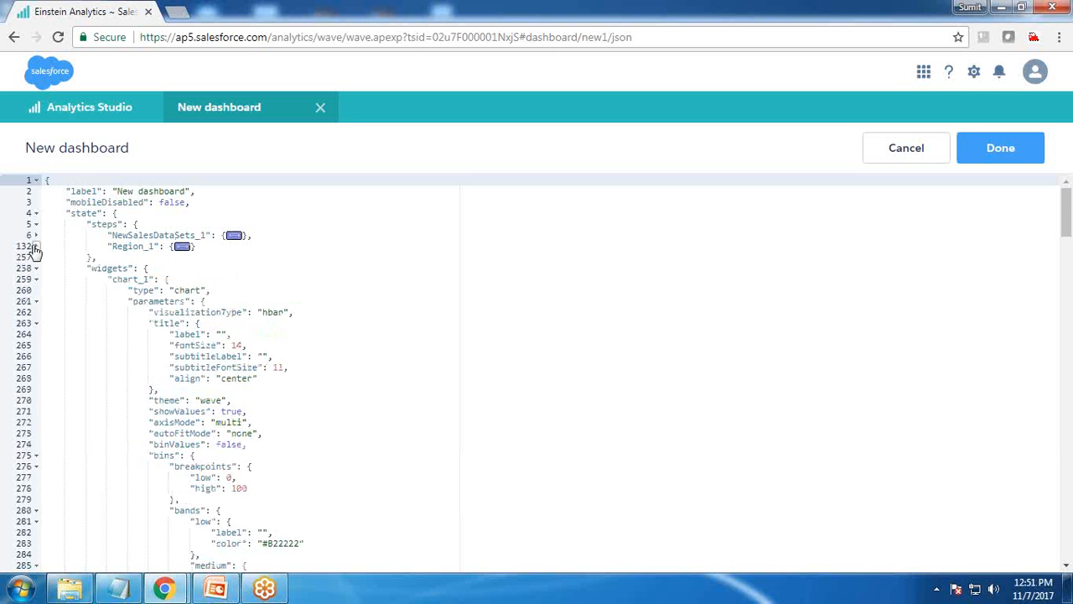
click(35, 247)
click(35, 234)
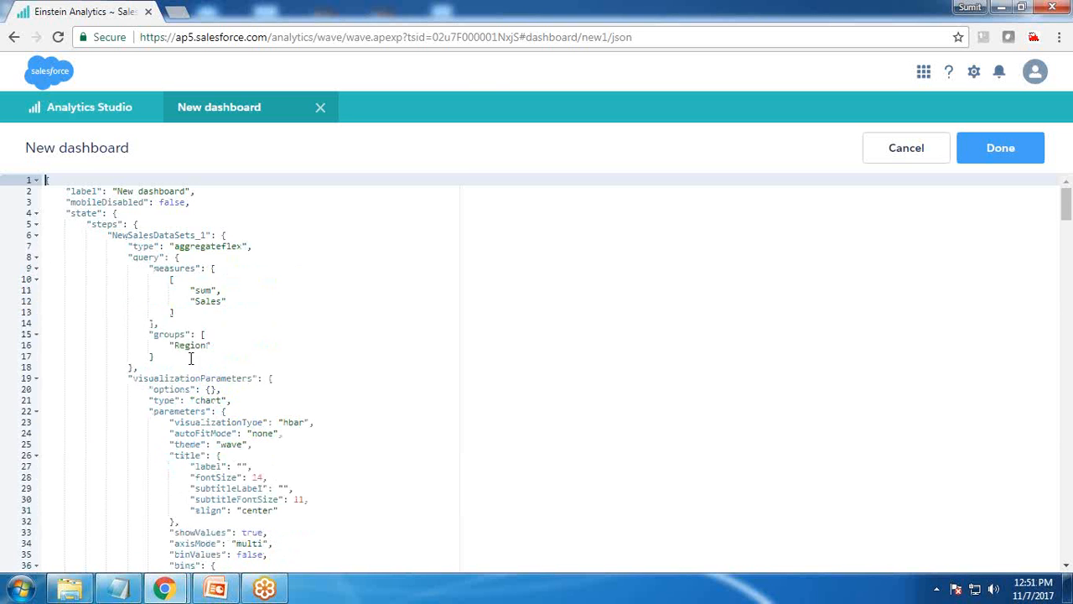
scroll(195, 404, down, 3)
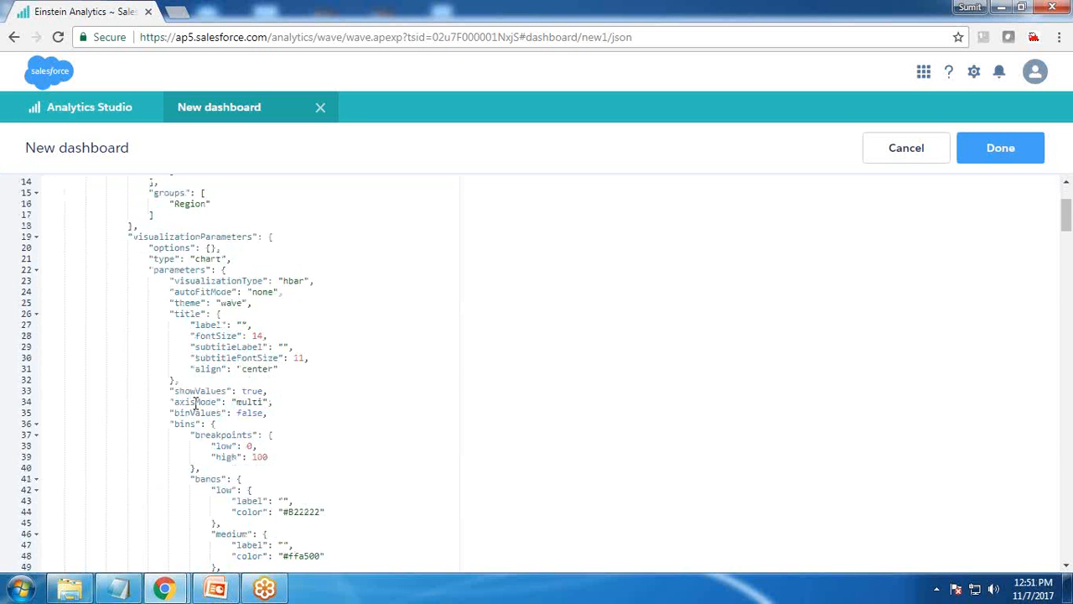
scroll(195, 404, up, 3)
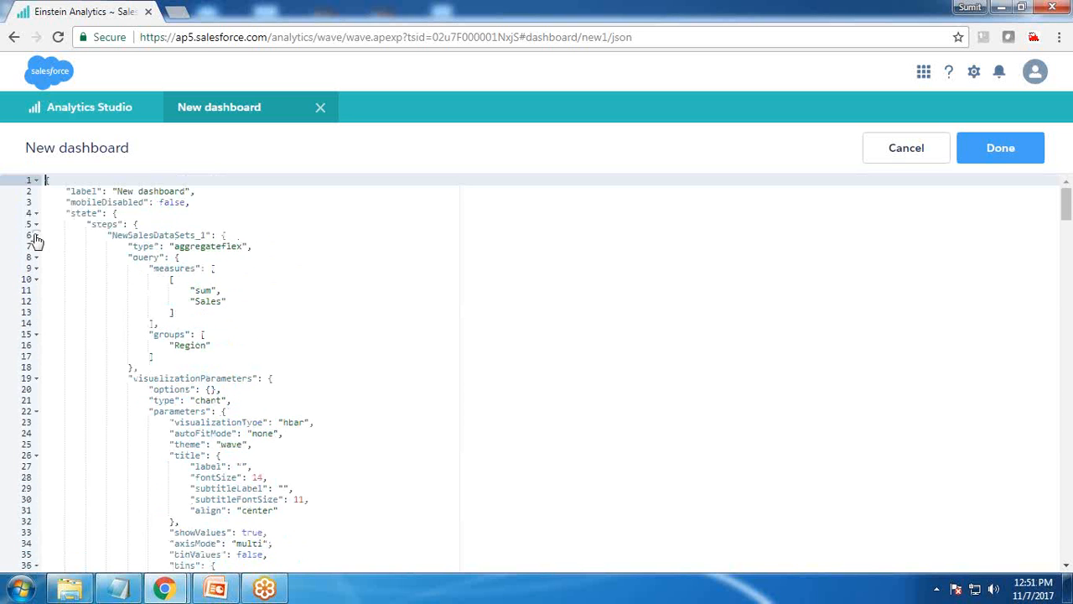
Fold the NewSalesDataSets_1, Region_1, widgets and gridLayouts blocks to get an overview of the dashboard JSON.
click(35, 236)
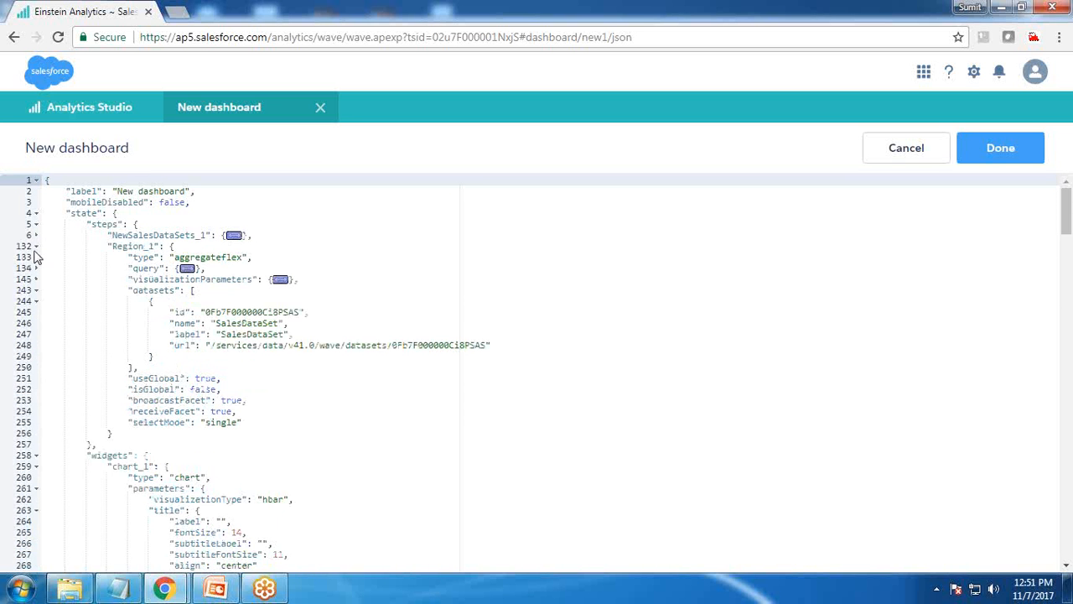
click(35, 246)
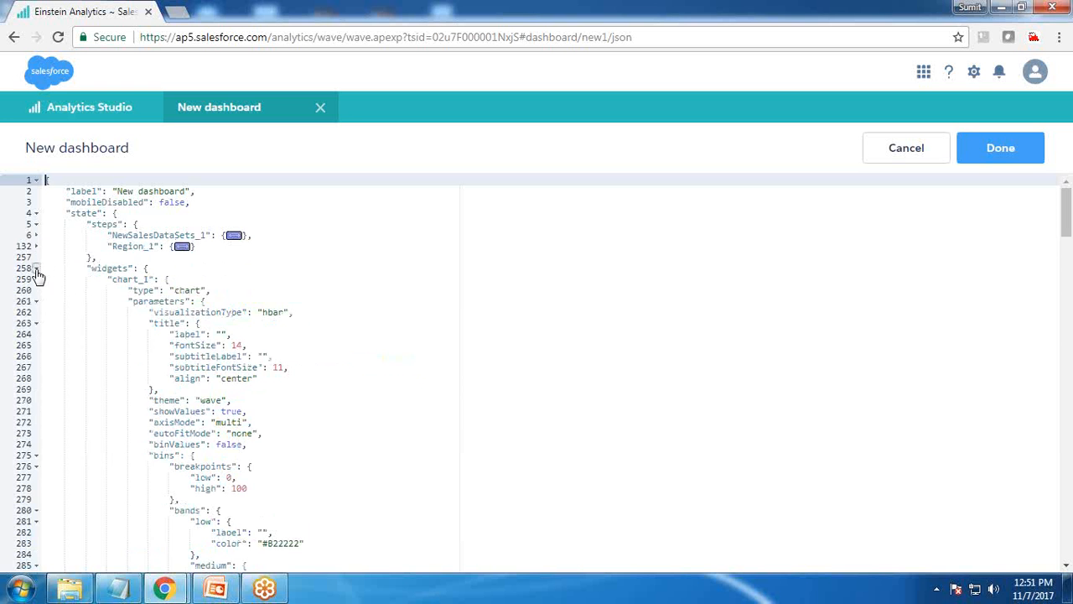
click(35, 268)
click(36, 291)
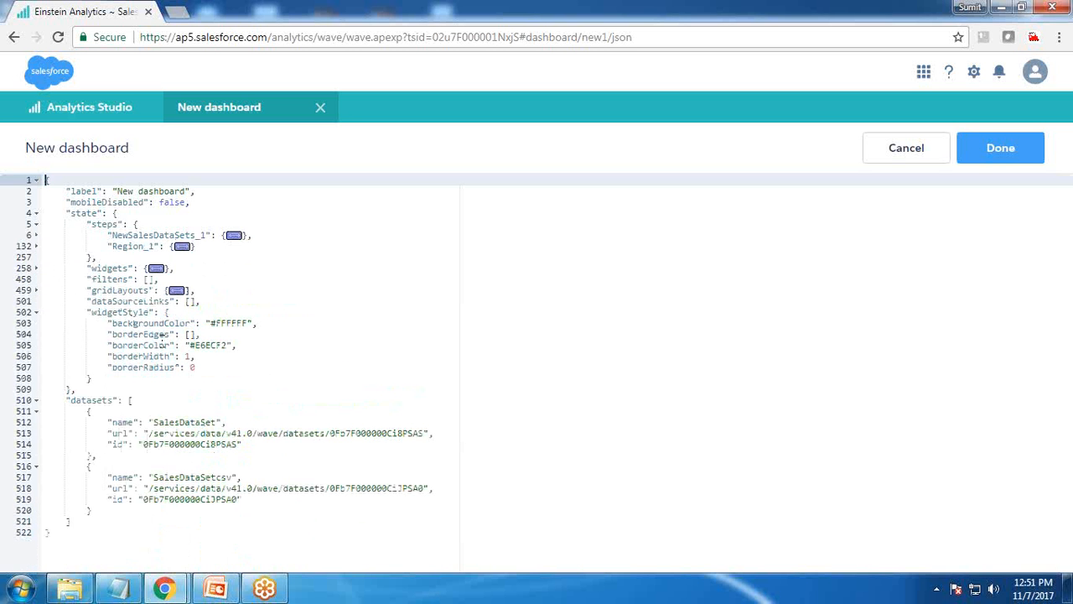
Enlarge the page to 150% and highlight the dataSourceLinks key in the JSON.
key(ctrl+plus)
key(ctrl+plus)
key(ctrl+plus)
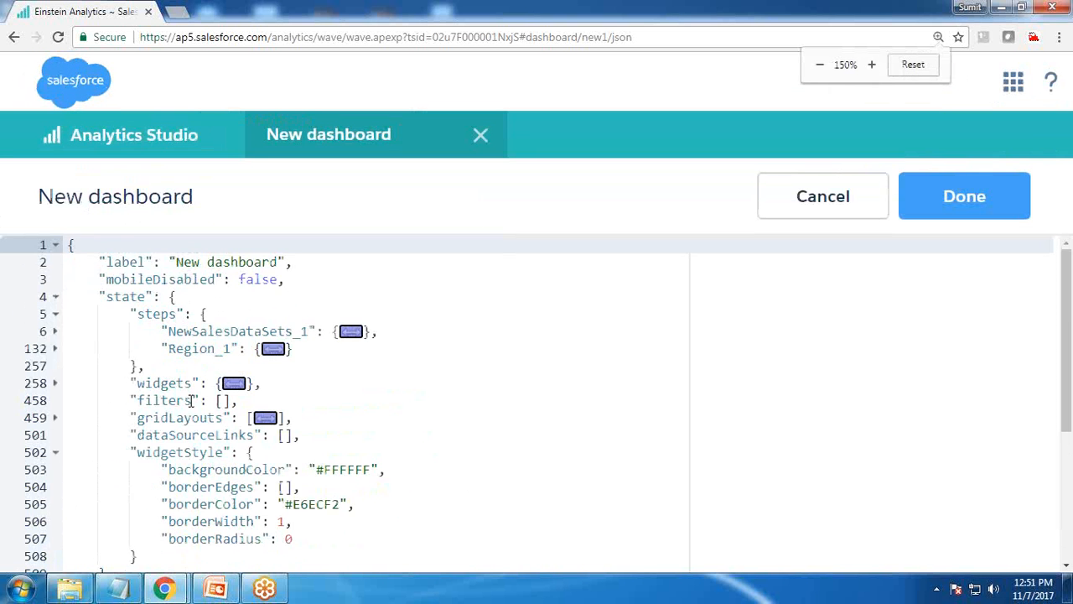
scroll(172, 364, down, 2)
scroll(144, 319, up, 3)
drag(138, 434, 256, 434)
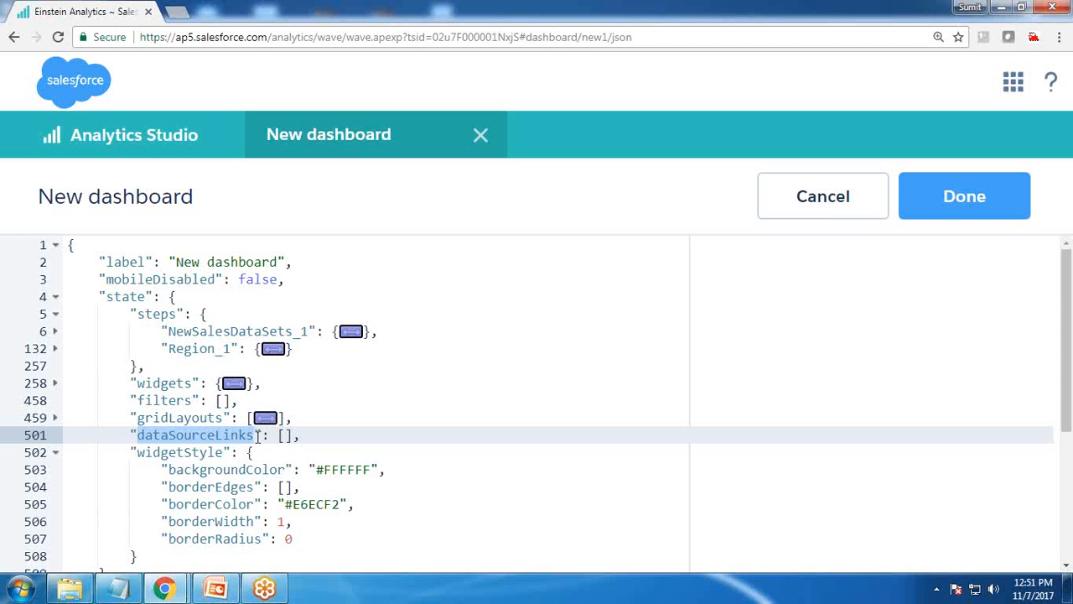
Finish the JSON view to return to the dashboard designer and reset the page zoom.
click(908, 206)
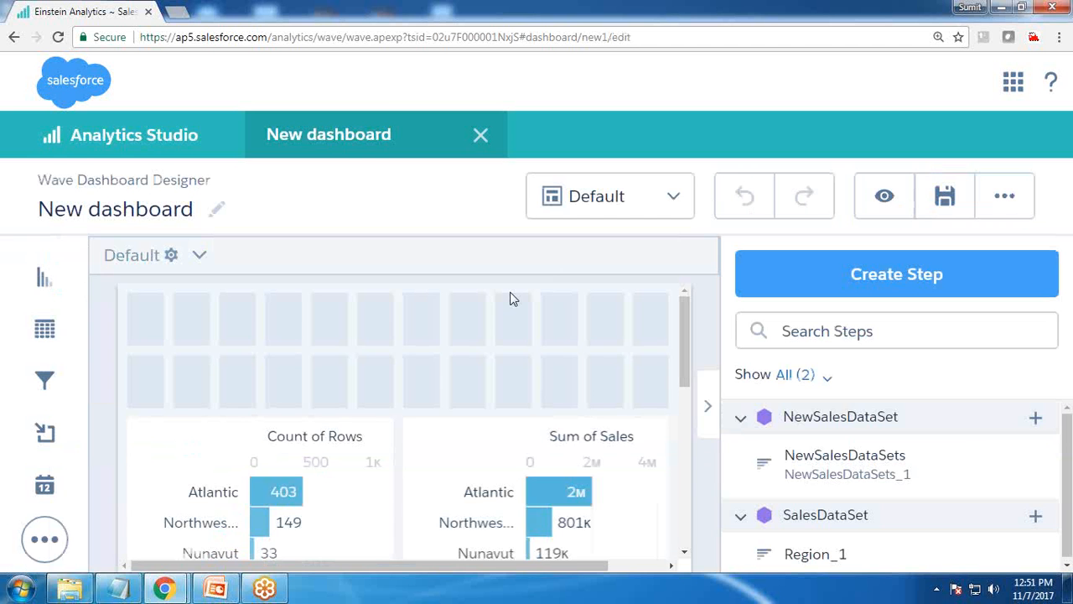
key(ctrl+minus)
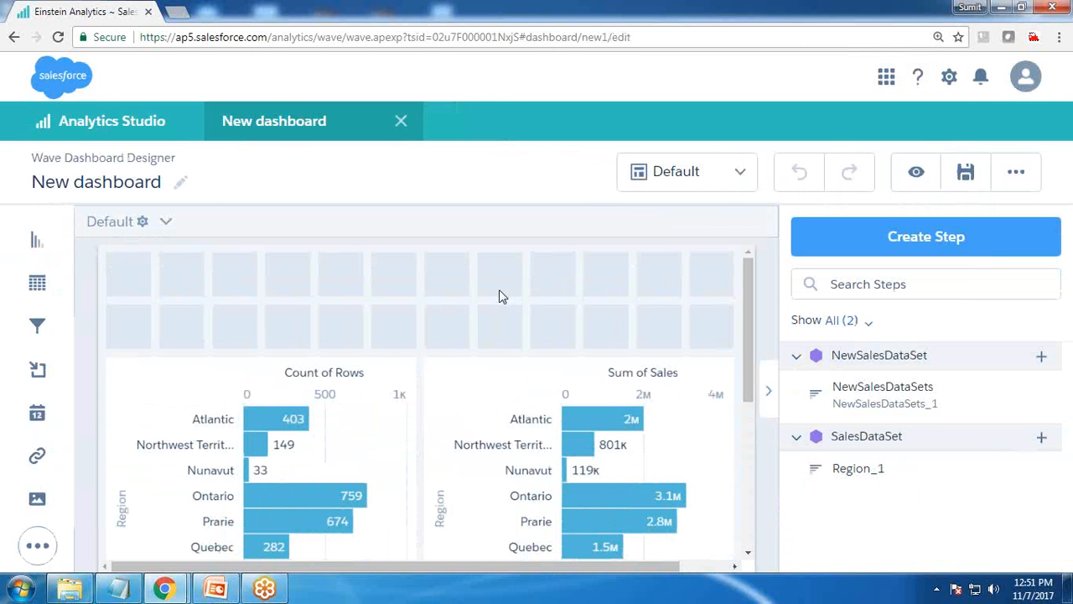
key(ctrl+0)
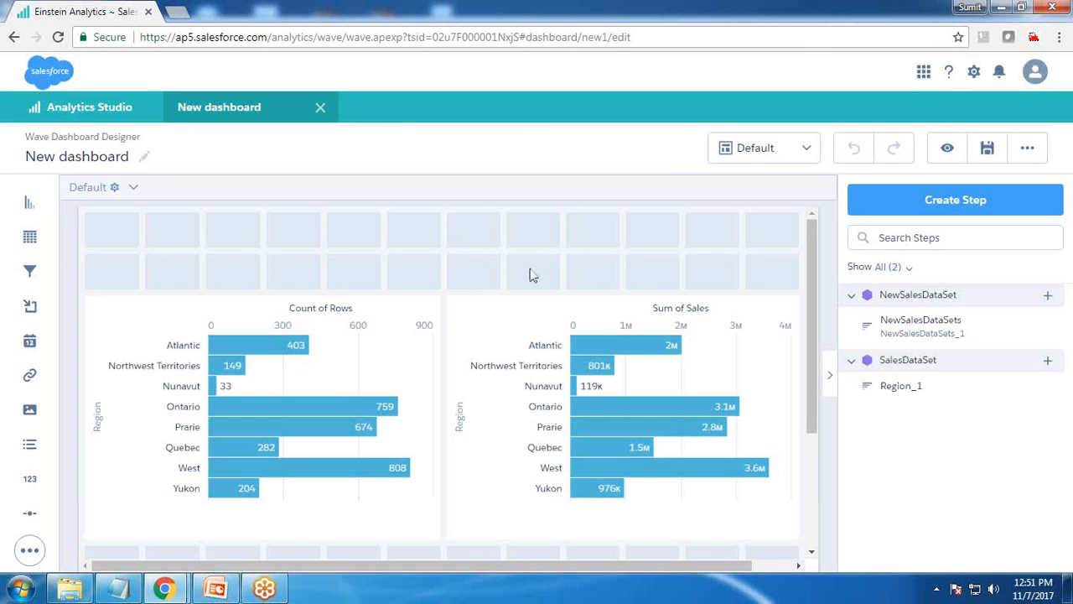
key(ctrl+plus)
click(914, 64)
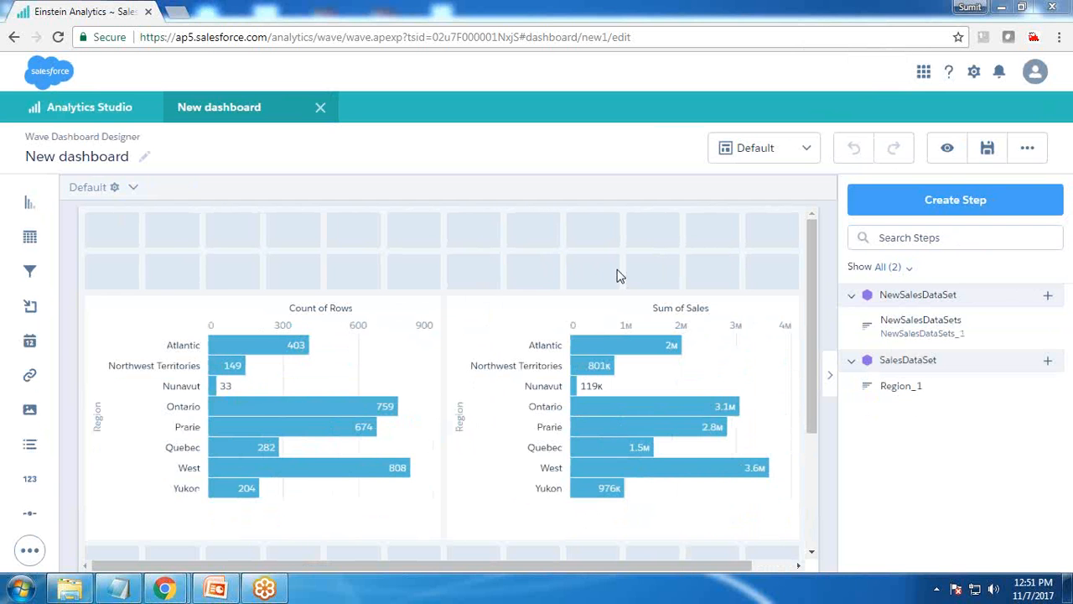
click(1018, 154)
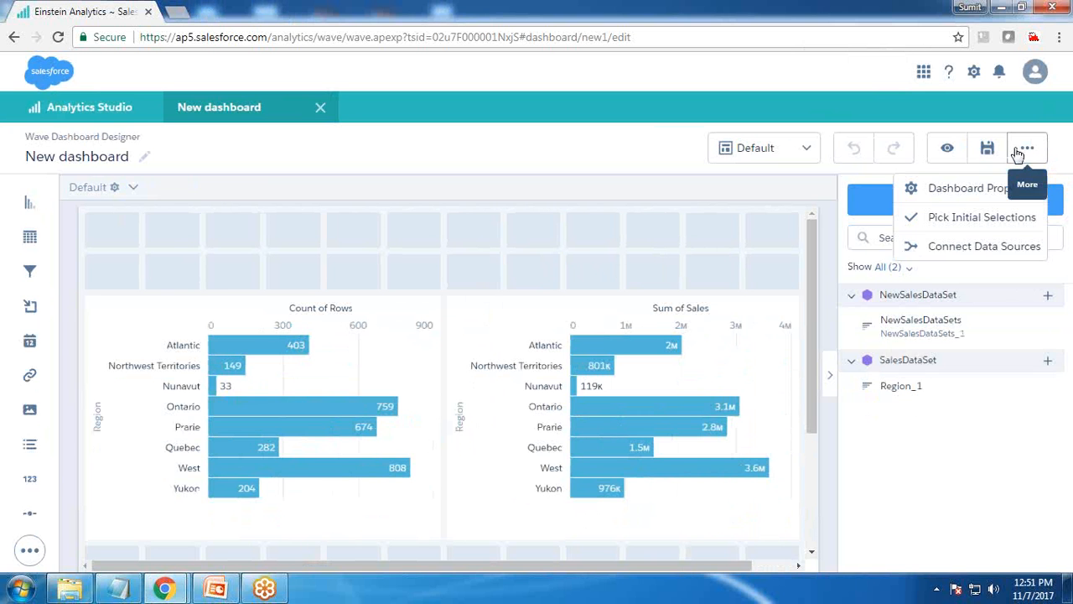
click(941, 253)
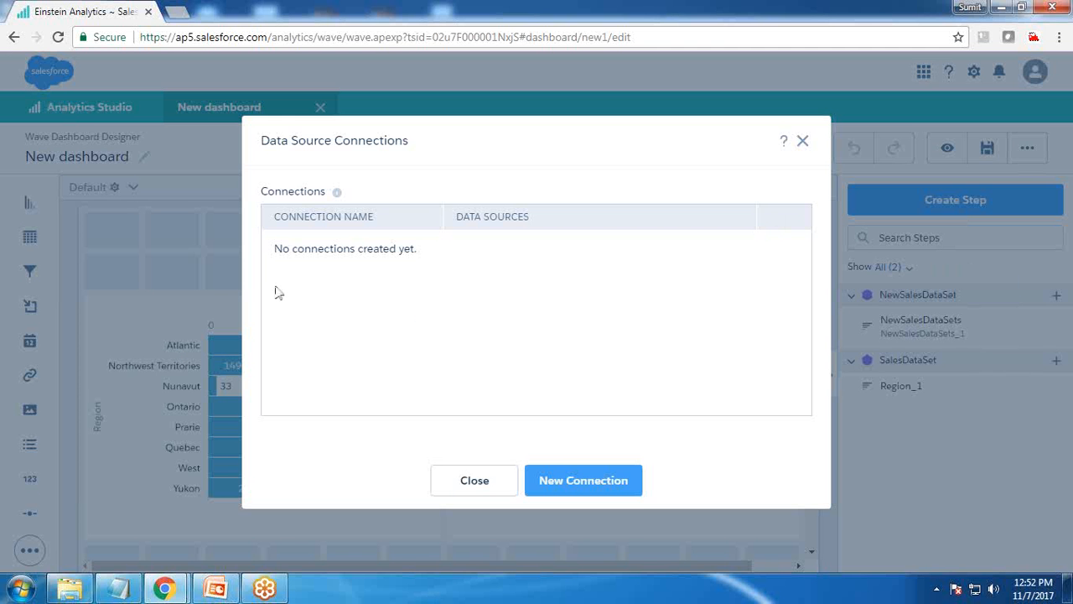
click(578, 483)
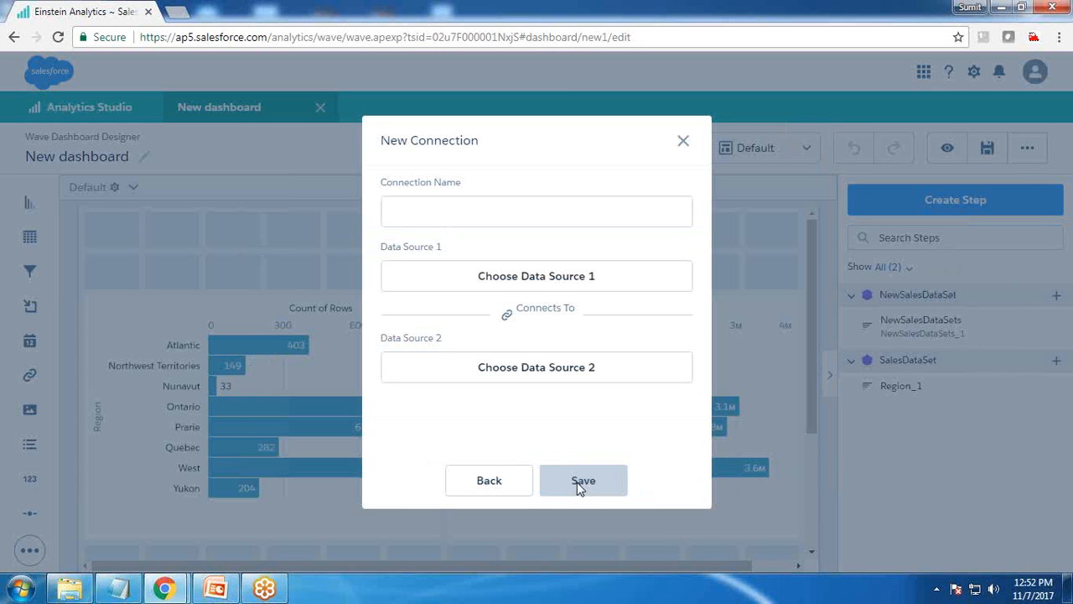
click(419, 216)
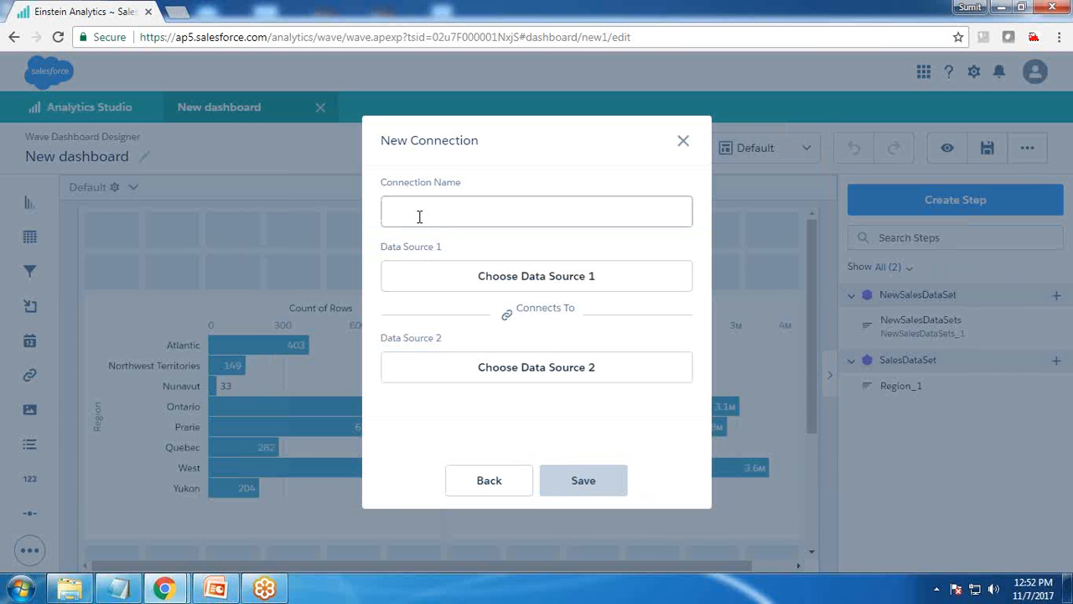
text(Connected)
key(BackSpace)
key(BackSpace)
key(BackSpace)
key(BackSpace)
key(BackSpace)
key(BackSpace)
key(BackSpace)
key(BackSpace)
text(TestConnection)
click(521, 280)
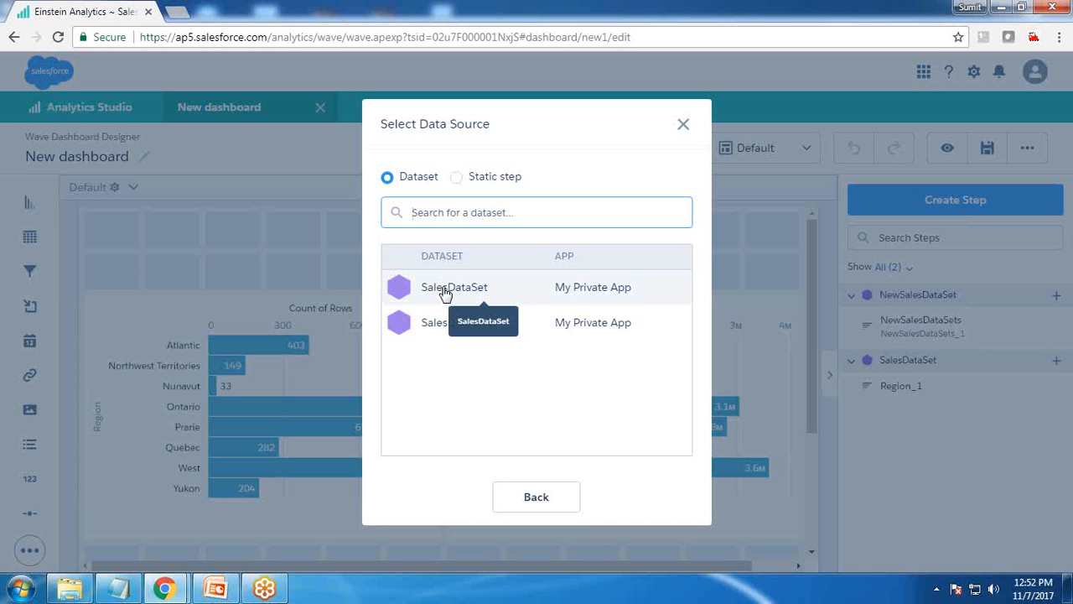
click(682, 125)
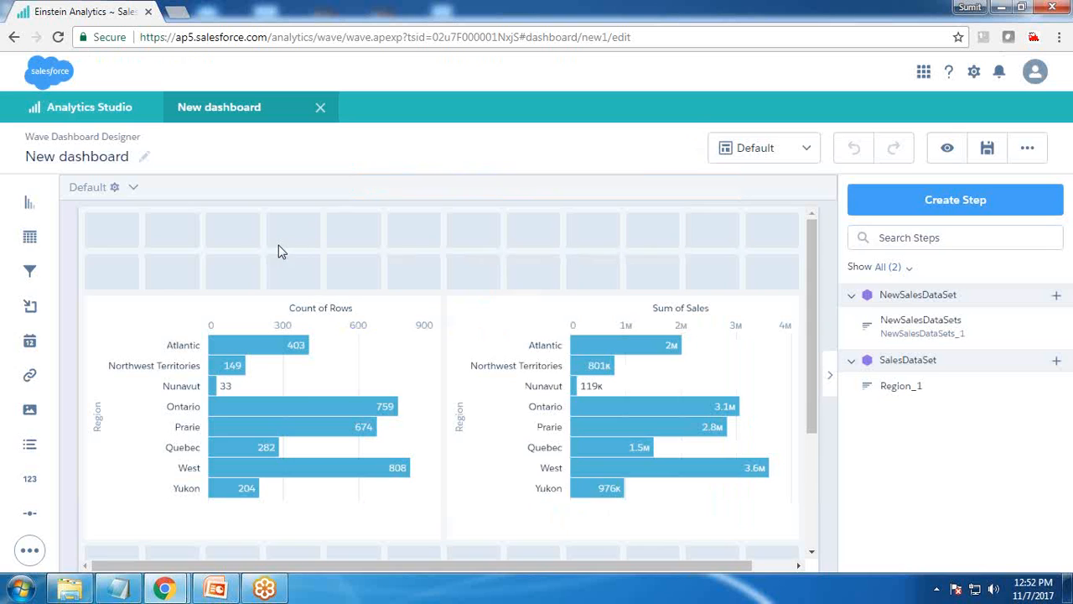
Reopen the dashboard JSON, check the names of the two entries under datasets, and return to the designer.
key(ctrl+e)
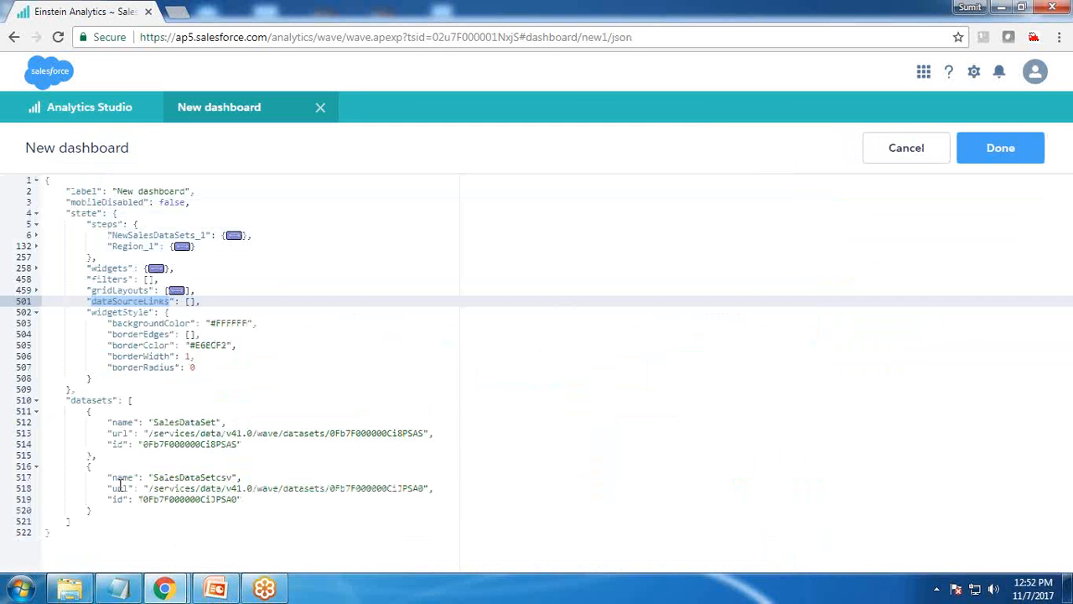
drag(153, 421, 215, 421)
drag(149, 477, 232, 477)
click(220, 500)
drag(154, 479, 244, 478)
drag(149, 422, 228, 422)
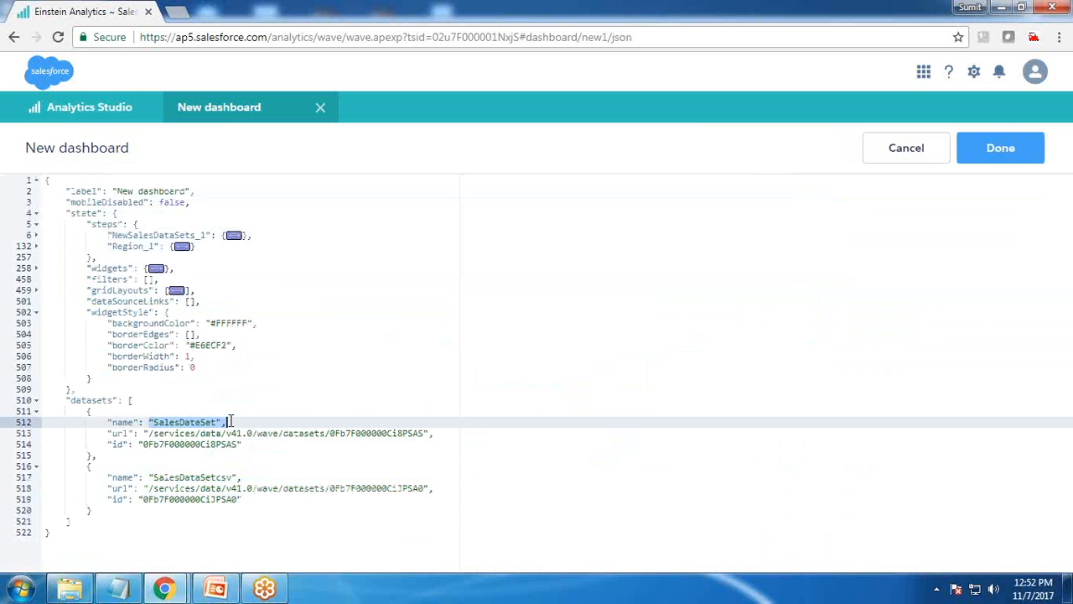
click(1000, 147)
Start a new data source connection named TestConnection with the Region field of SalesDataSet as Data Source 1.
click(1026, 148)
click(889, 251)
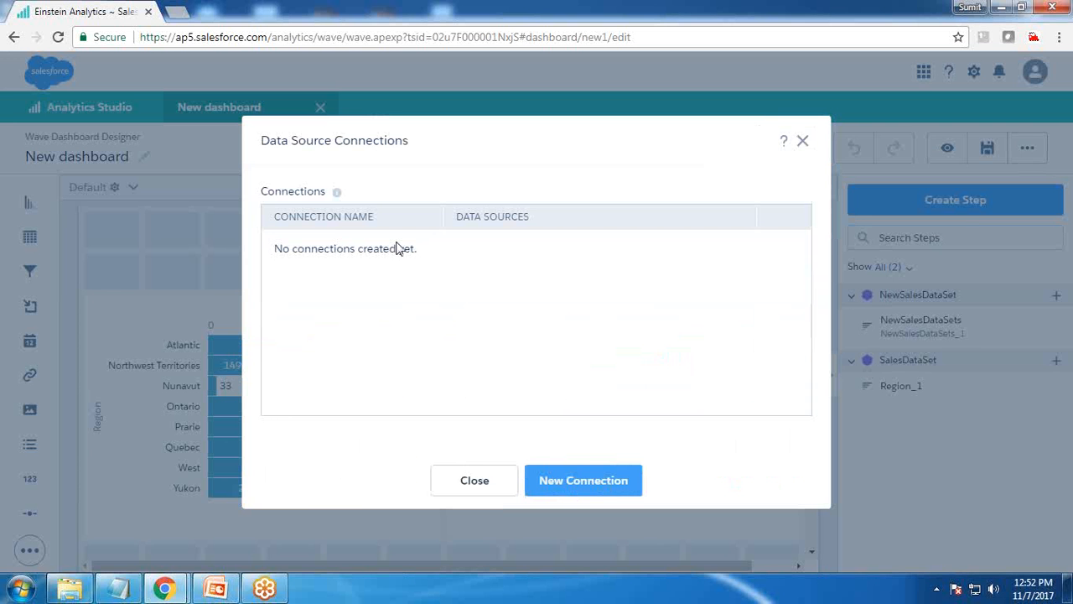
click(602, 478)
click(423, 210)
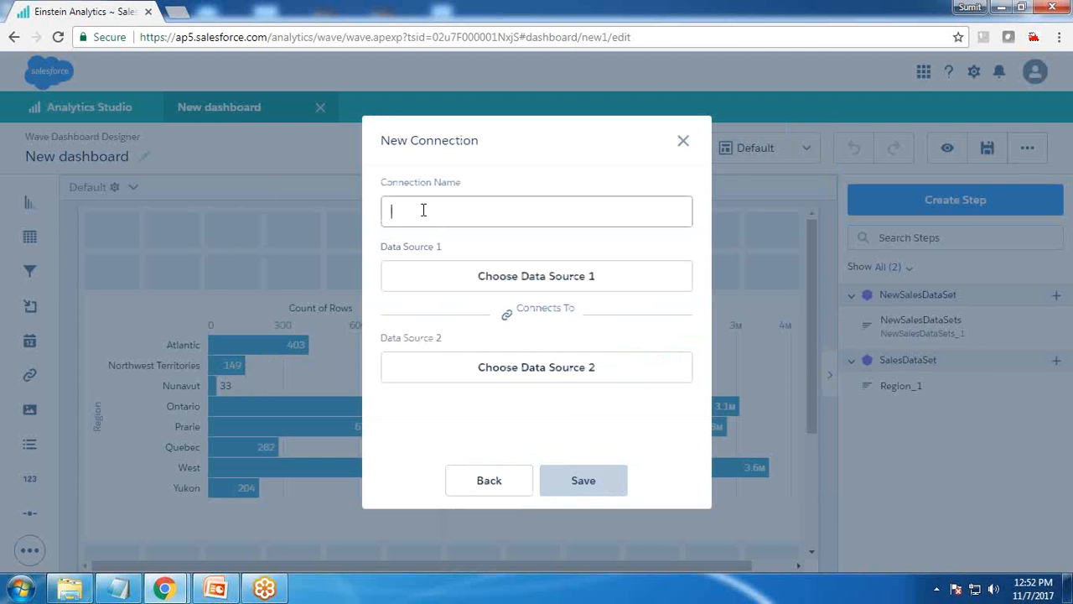
text(TestConnection)
click(495, 277)
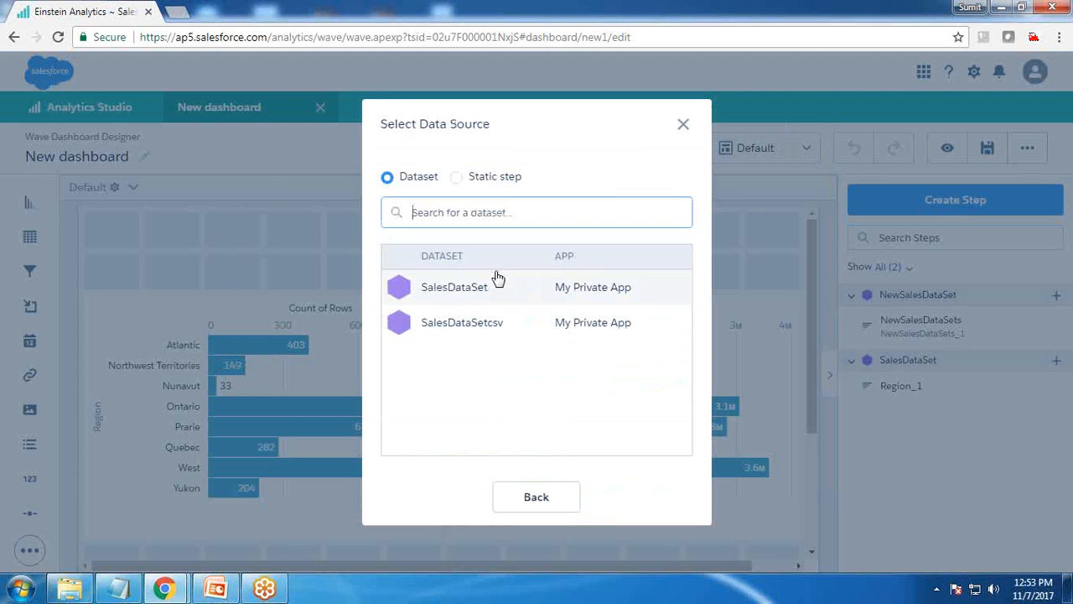
click(454, 290)
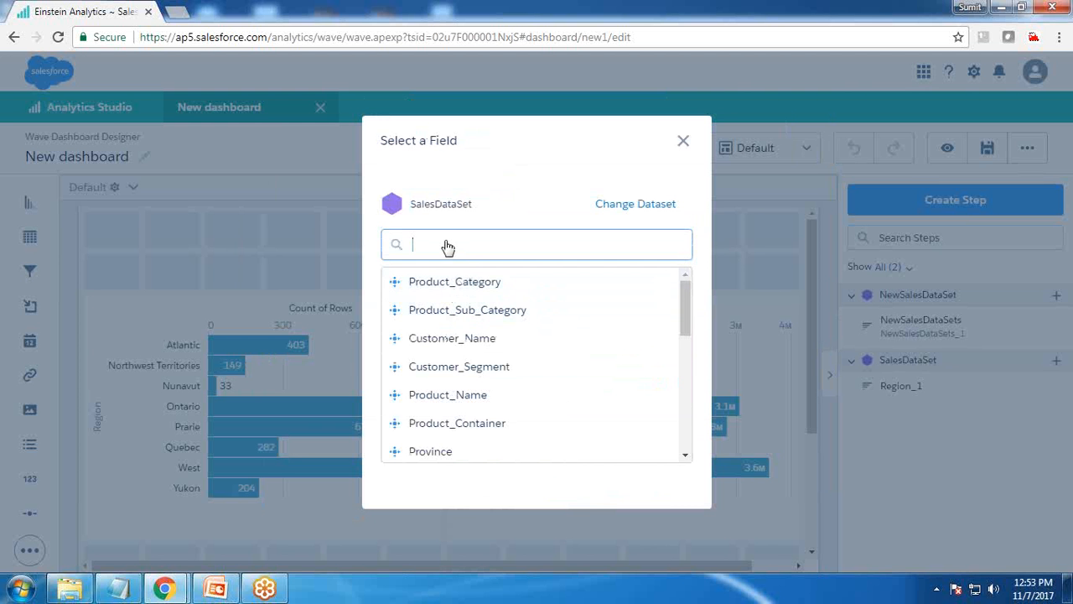
text(re)
click(424, 282)
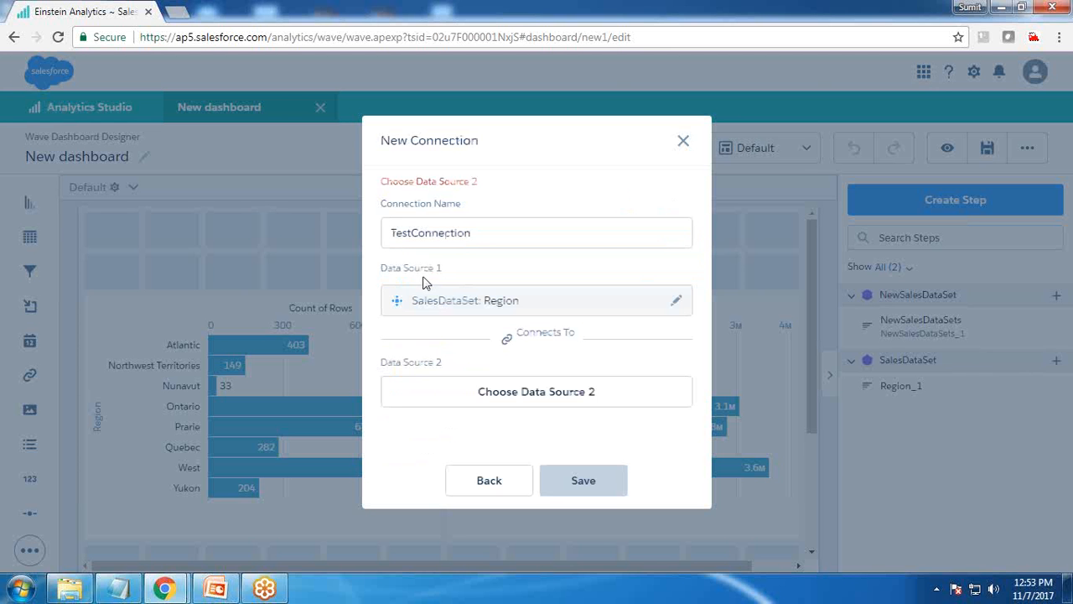
Choose the Region field of SalesDataSetcsv as Data Source 2, save the connection and close the connections list.
click(521, 395)
click(445, 329)
text(regi)
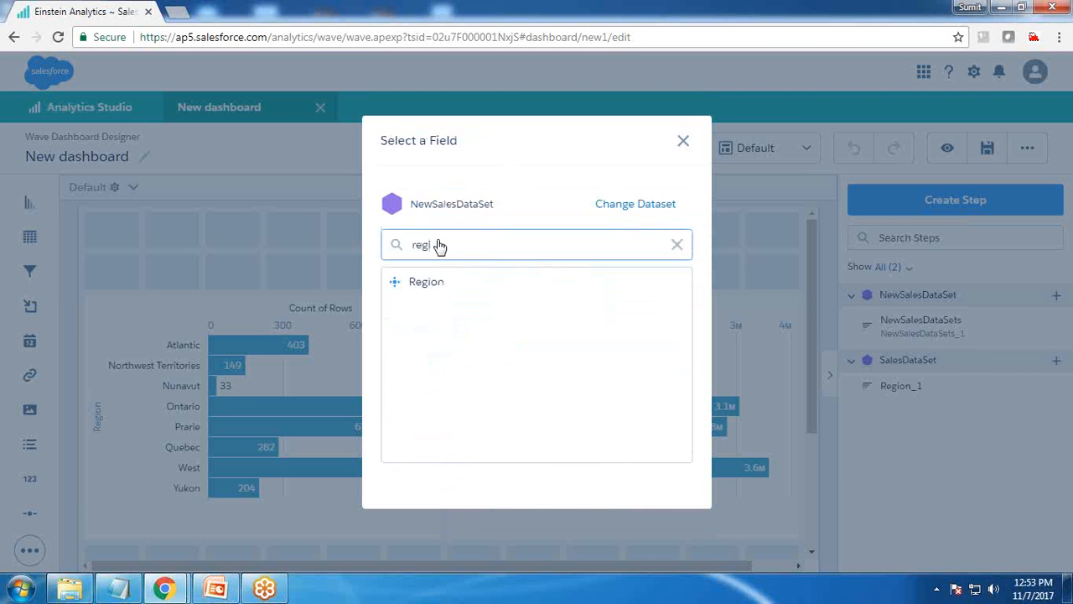
click(415, 285)
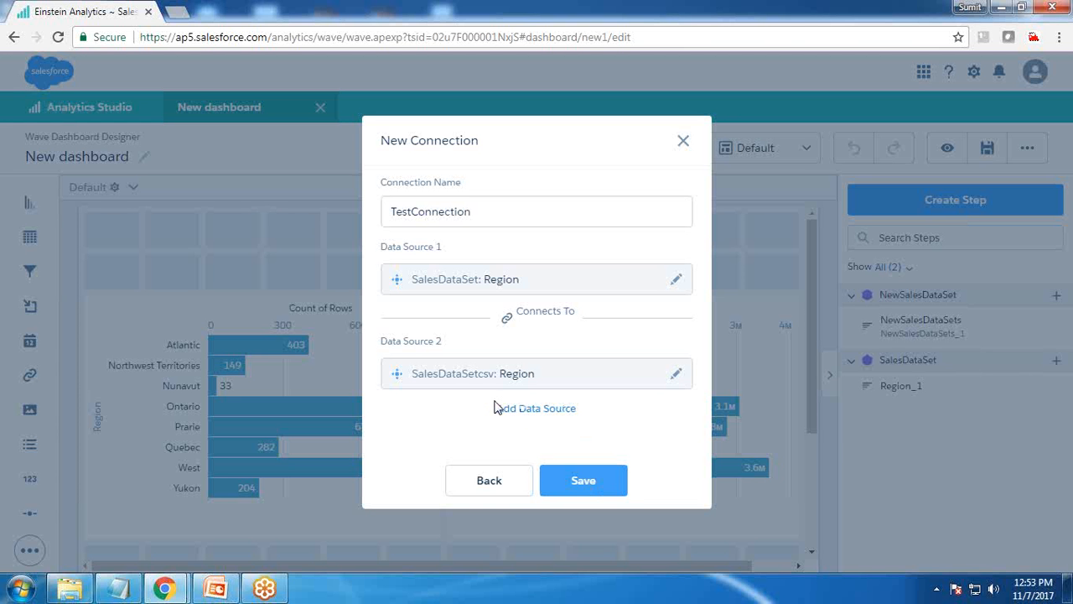
click(582, 489)
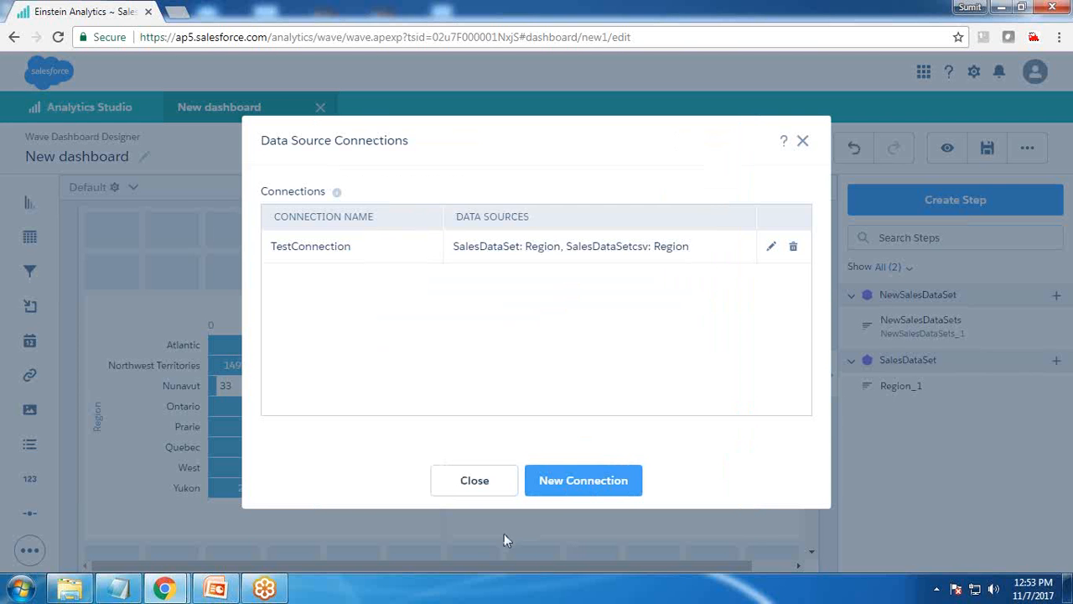
click(472, 486)
Open the dashboard JSON and collapse the NewSalesDataSets_1, Region_1, widgets and gridLayouts blocks.
key(ctrl+e)
click(36, 236)
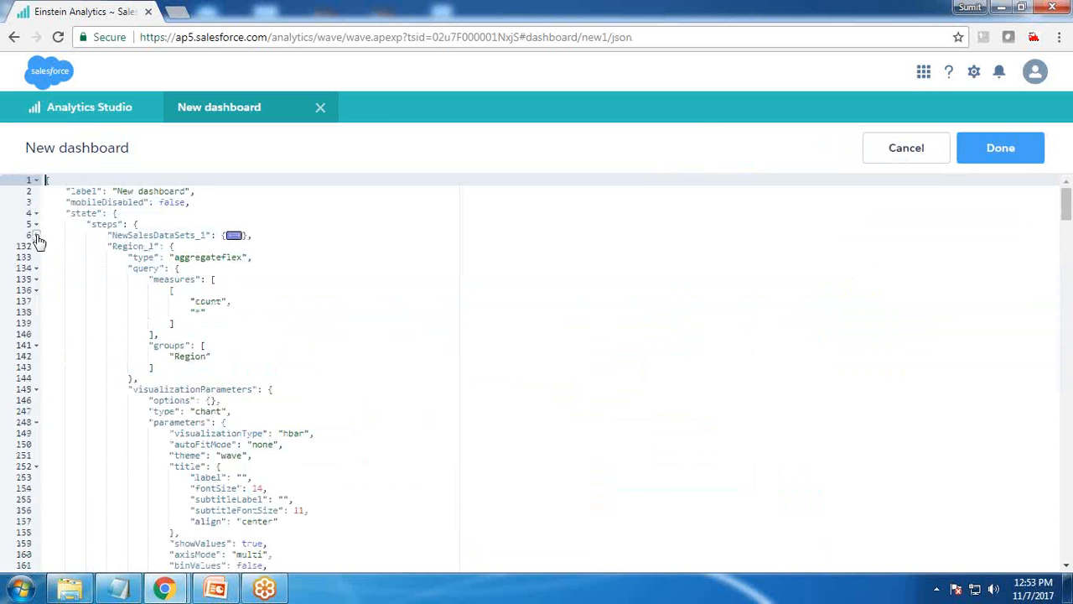
click(36, 247)
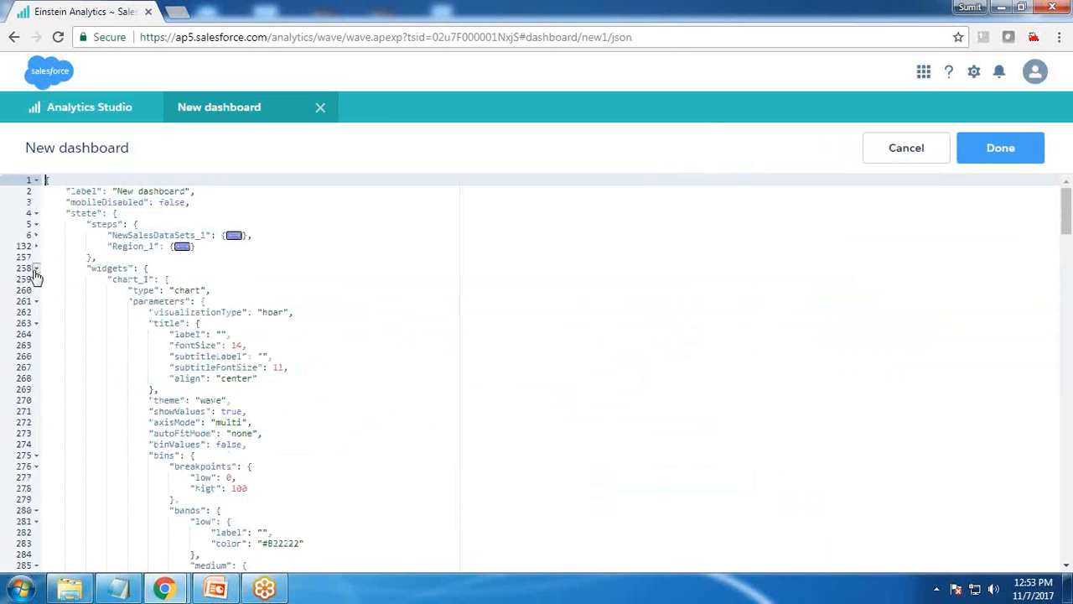
click(36, 270)
click(36, 290)
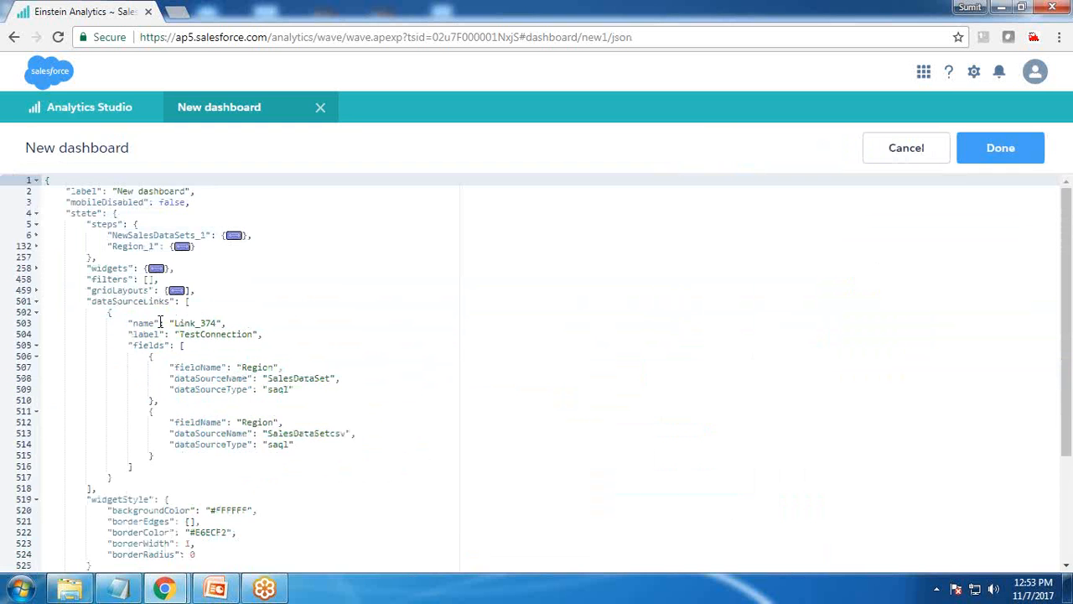
Examine the name, label and fields of the TestConnection entry under dataSourceLinks, and finish the JSON view to return to the designer.
scroll(161, 311, down, 1)
key(ctrl+plus)
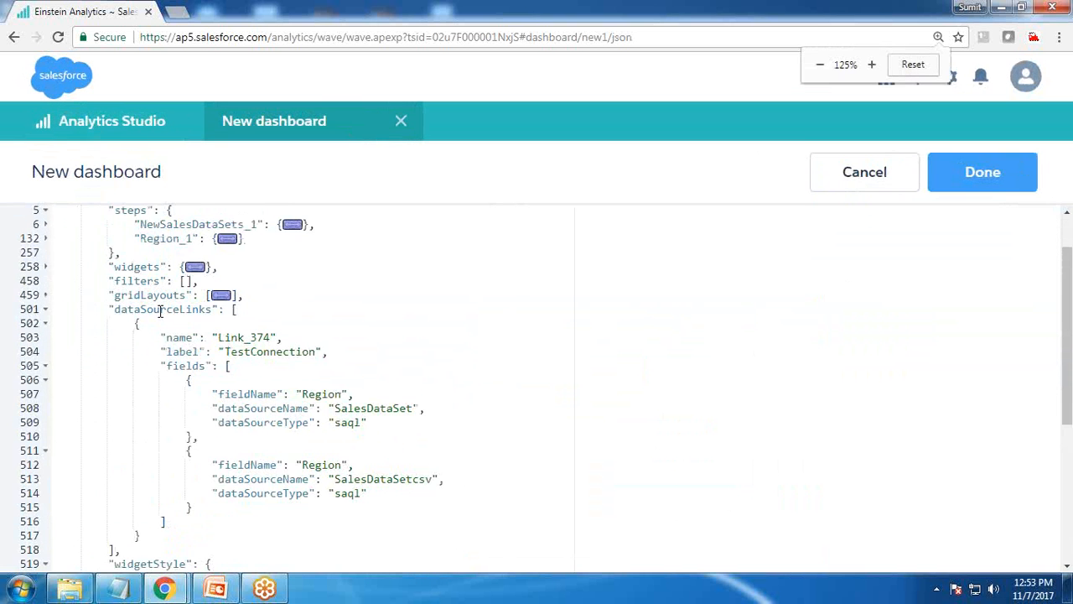
drag(164, 278, 244, 454)
click(227, 364)
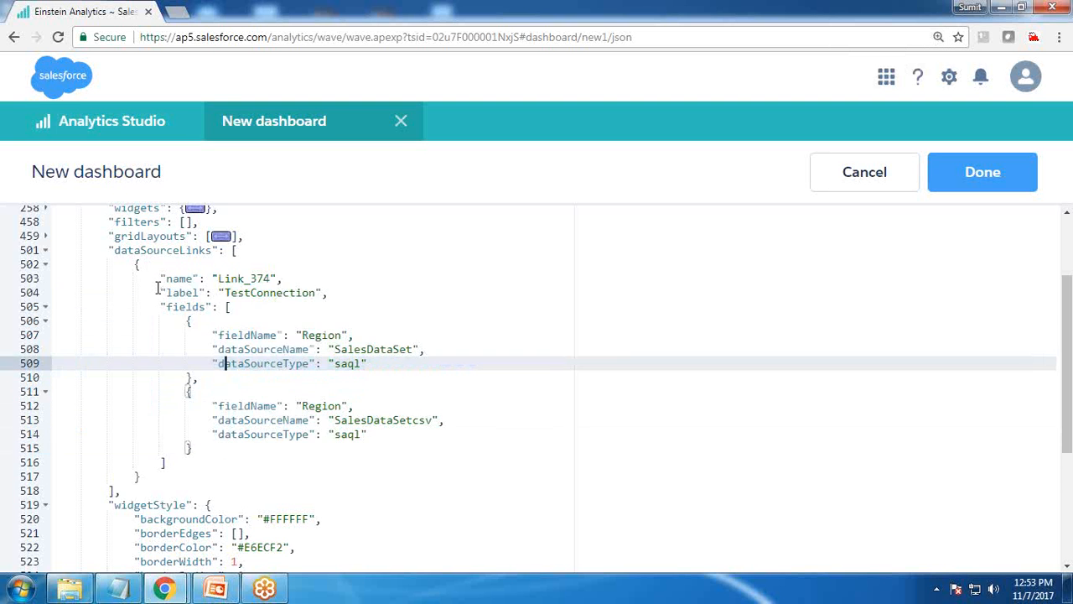
drag(159, 279, 222, 453)
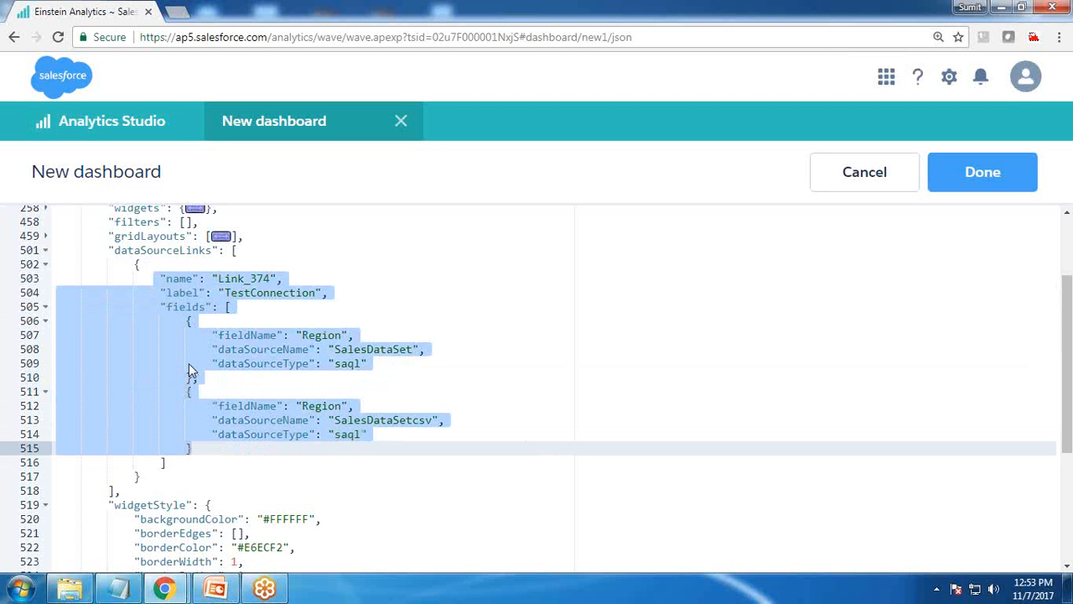
click(983, 166)
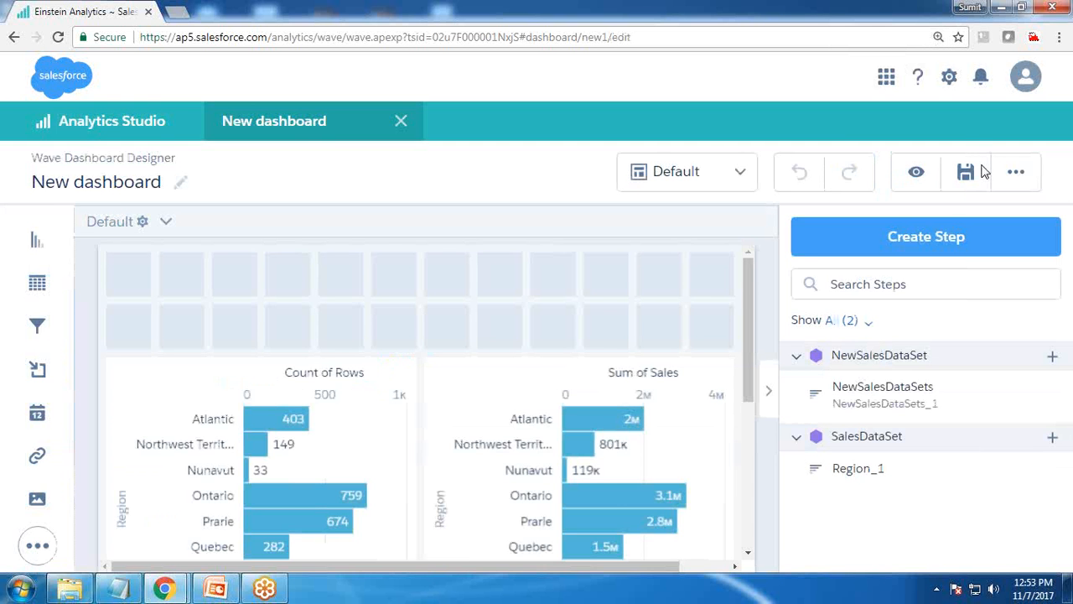
Set the page zoom to 110% and preview the dashboard.
key(ctrl+minus)
key(ctrl+minus)
key(ctrl+minus)
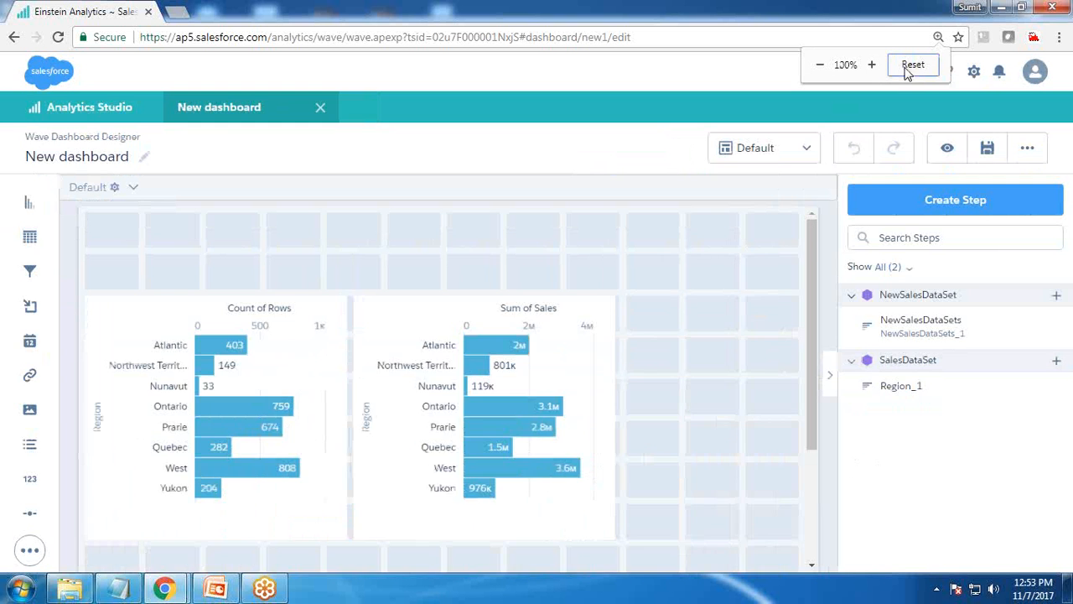
click(901, 69)
click(871, 65)
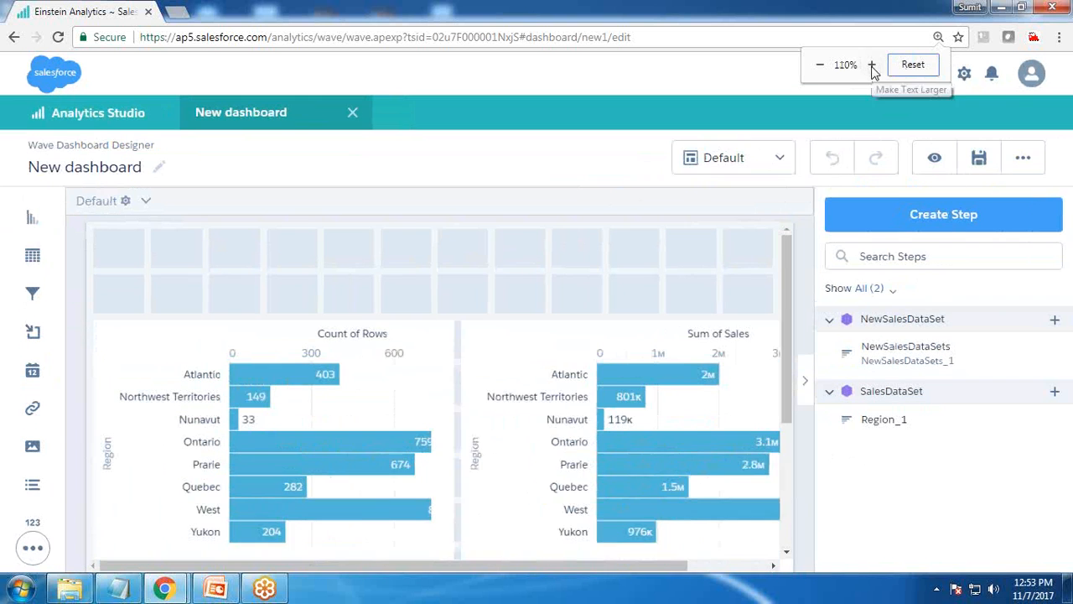
click(934, 158)
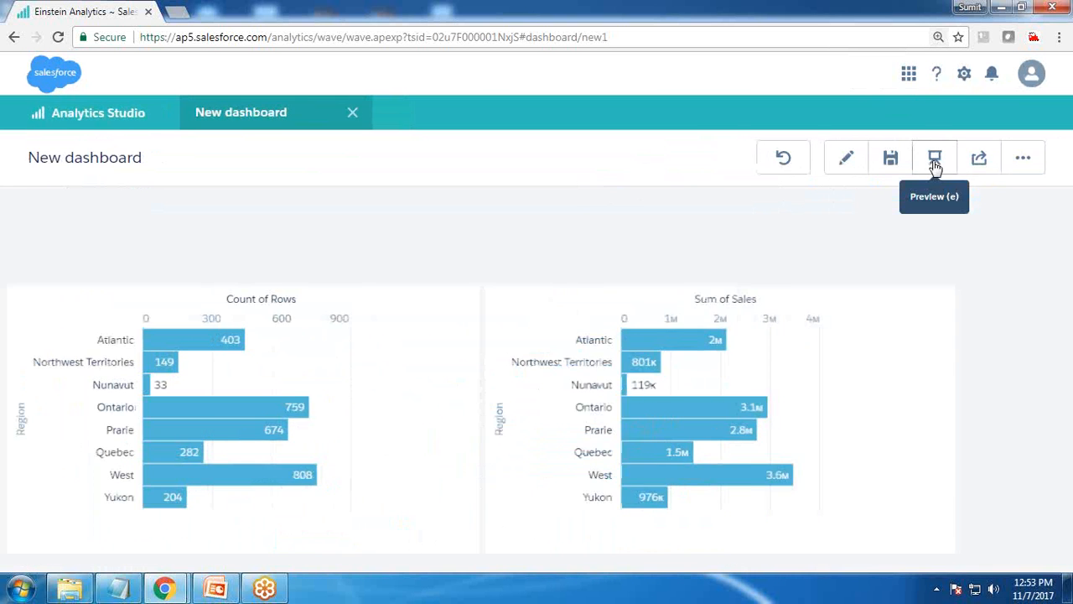
Test the cross-filtering by selecting and clearing Atlantic in the Count of Rows chart and Ontario in the Sum of Sales chart.
click(164, 348)
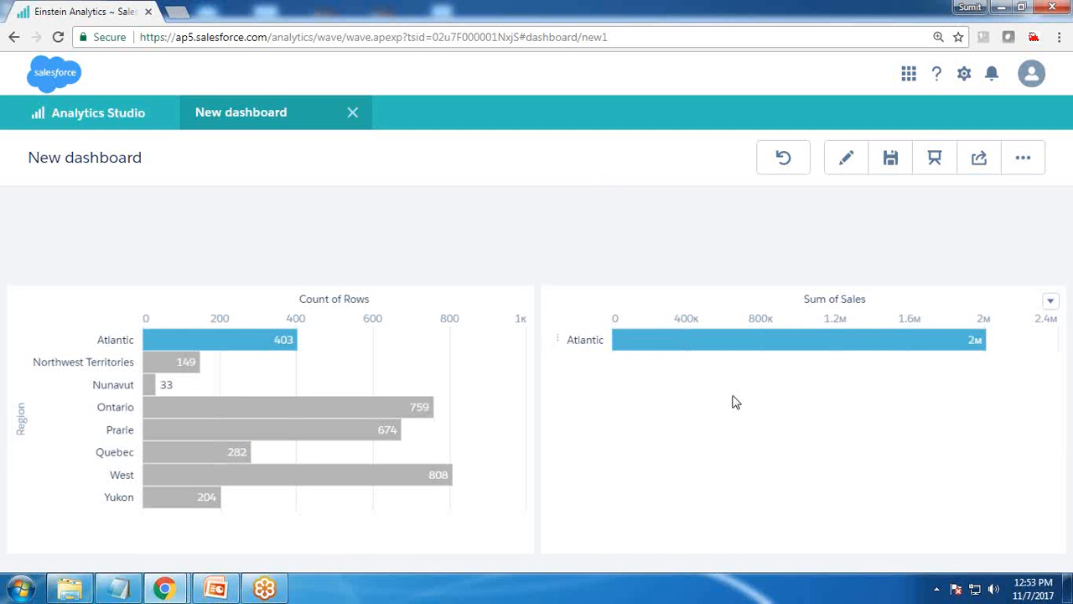
click(234, 342)
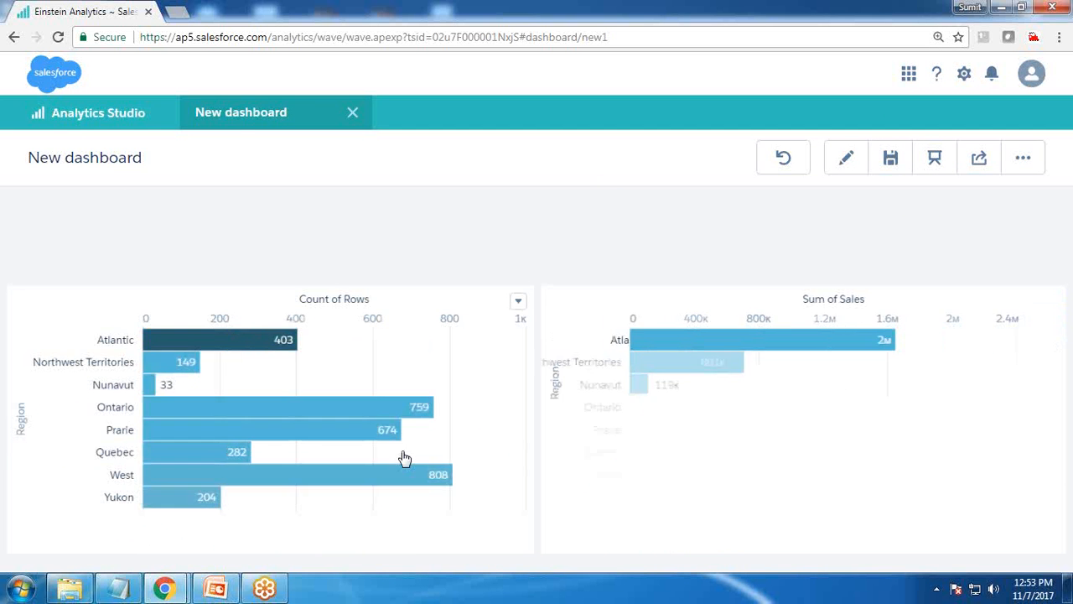
click(718, 410)
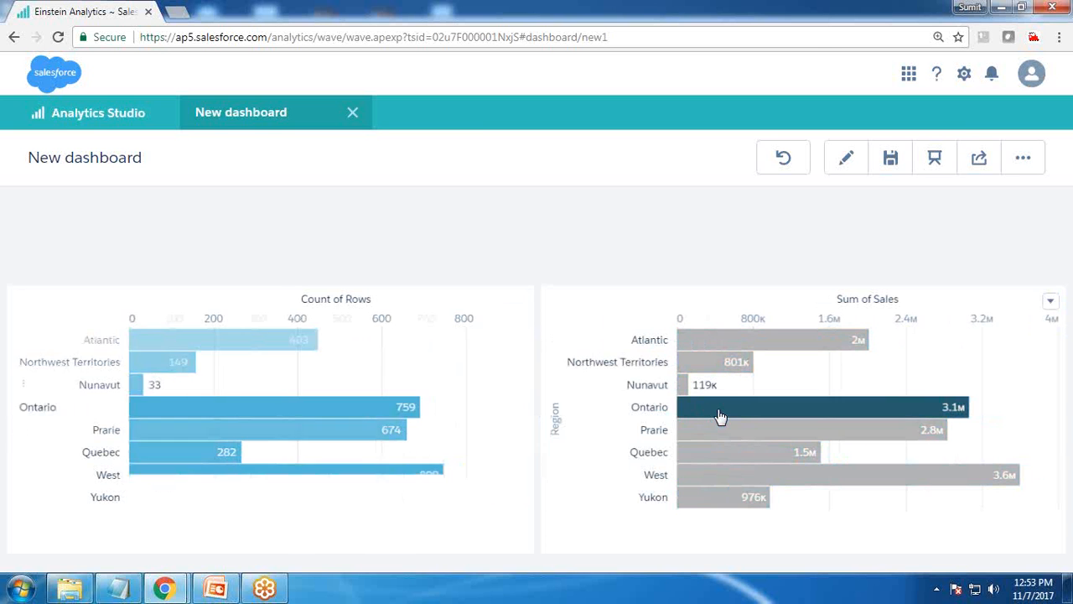
click(748, 409)
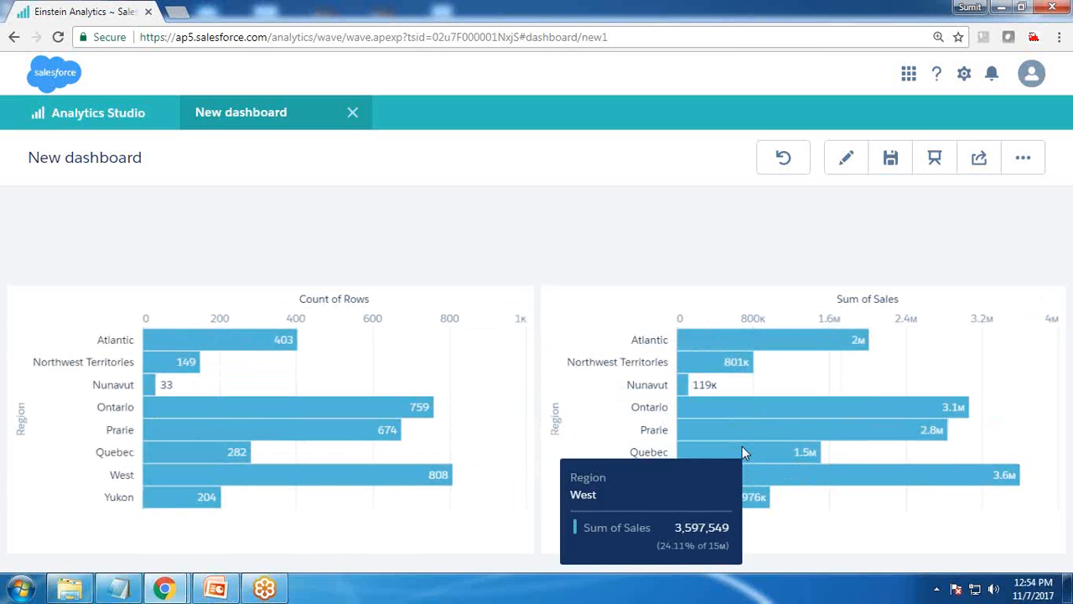